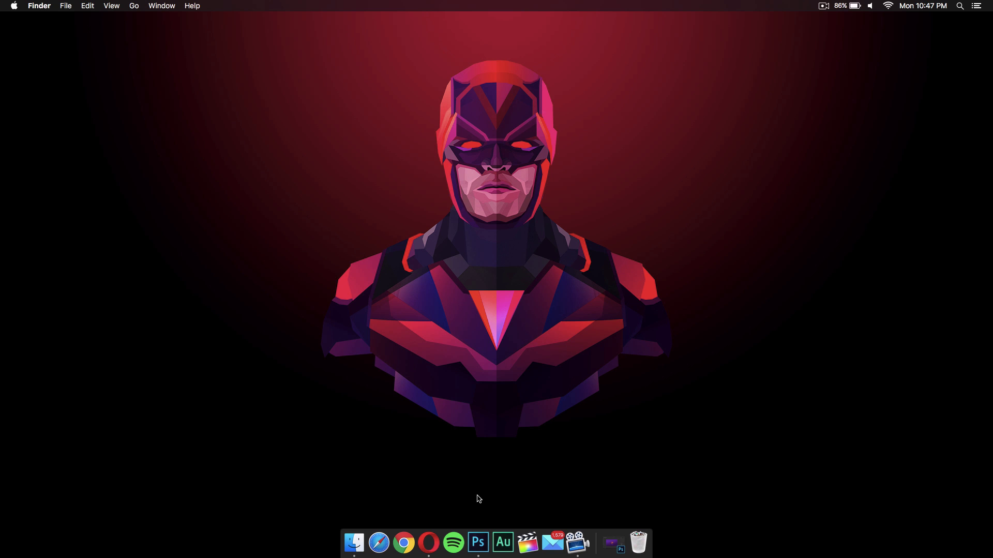
# - Switch to Photoshop and create a new 1920 × 1080 pixel RGB document with transparent background contents
pyautogui.click(474, 542)
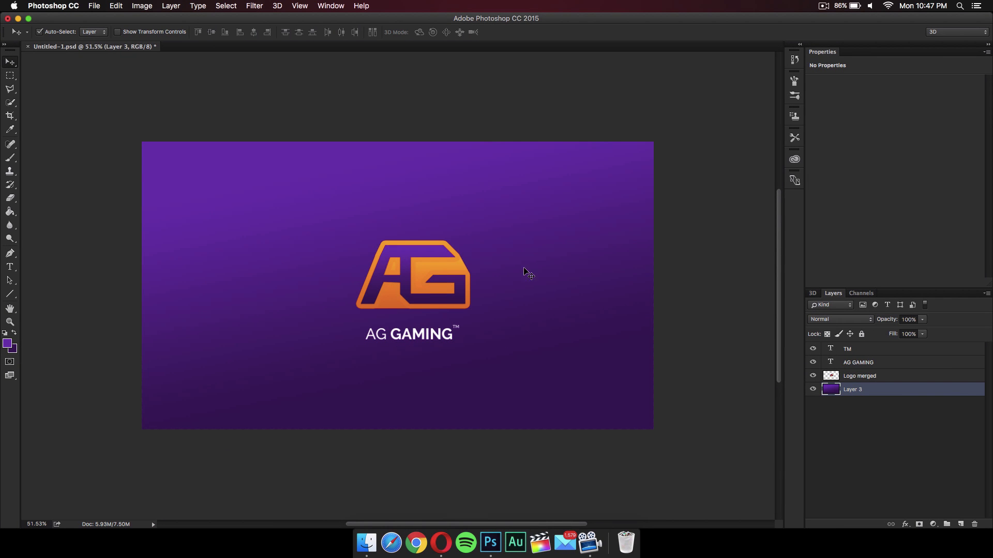
pyautogui.scroll(3, 467, 265)
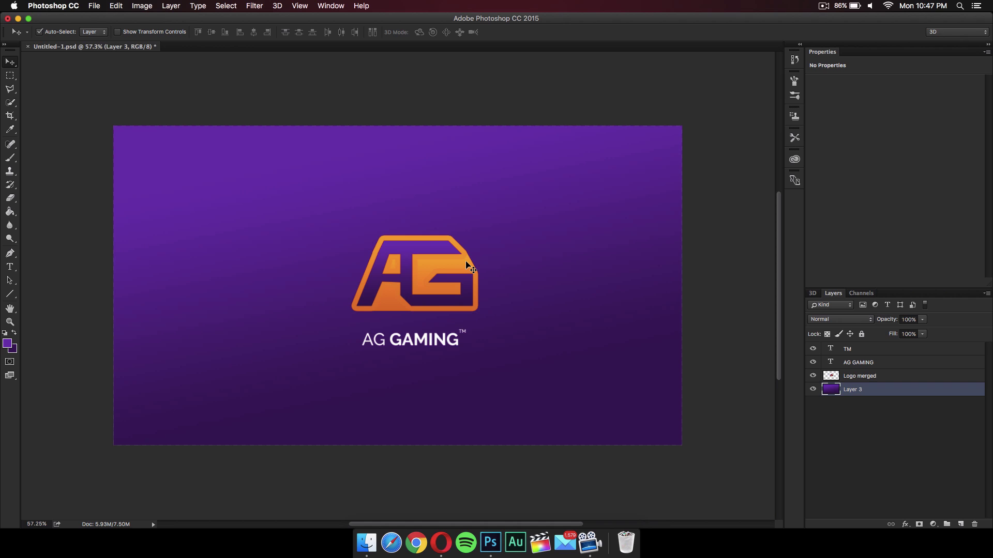
pyautogui.click(95, 6)
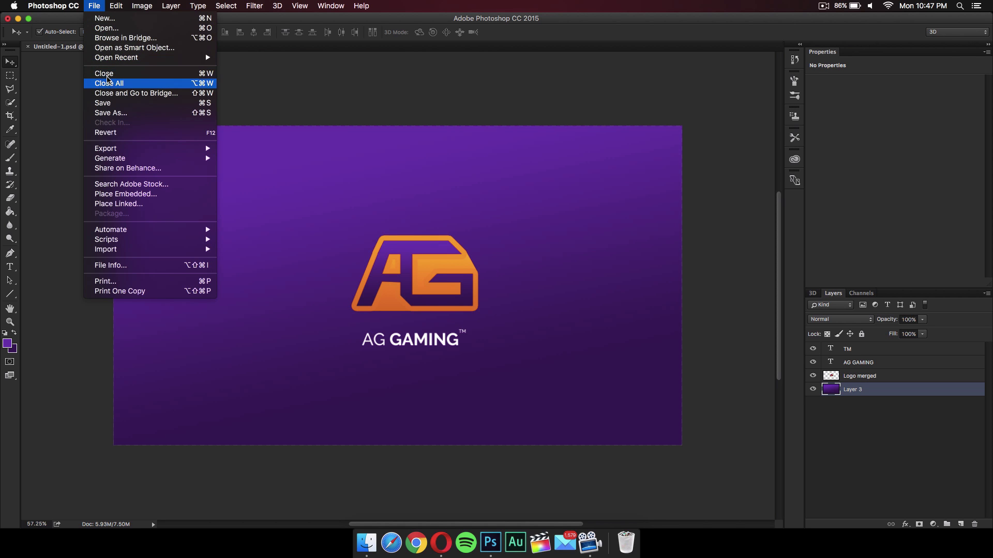
pyautogui.click(105, 18)
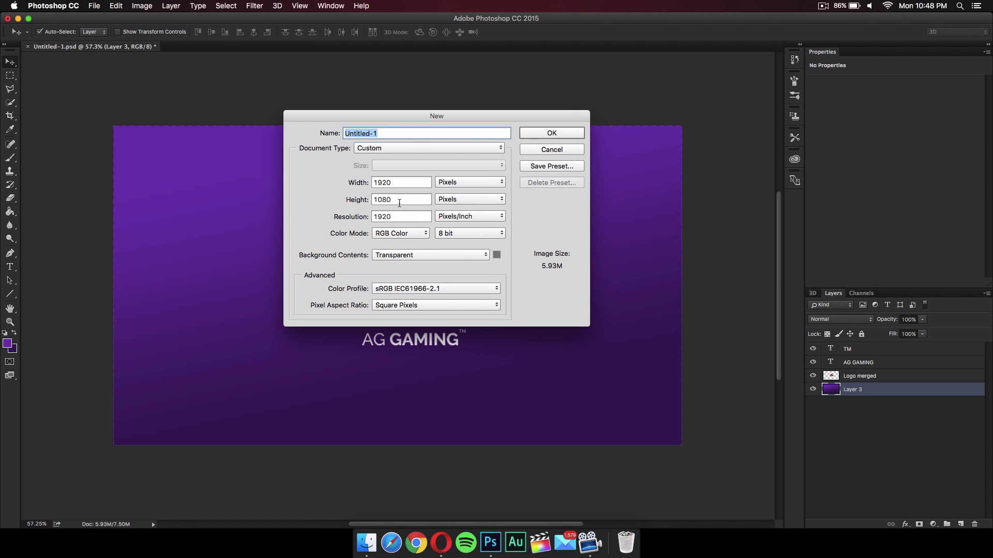
pyautogui.click(548, 134)
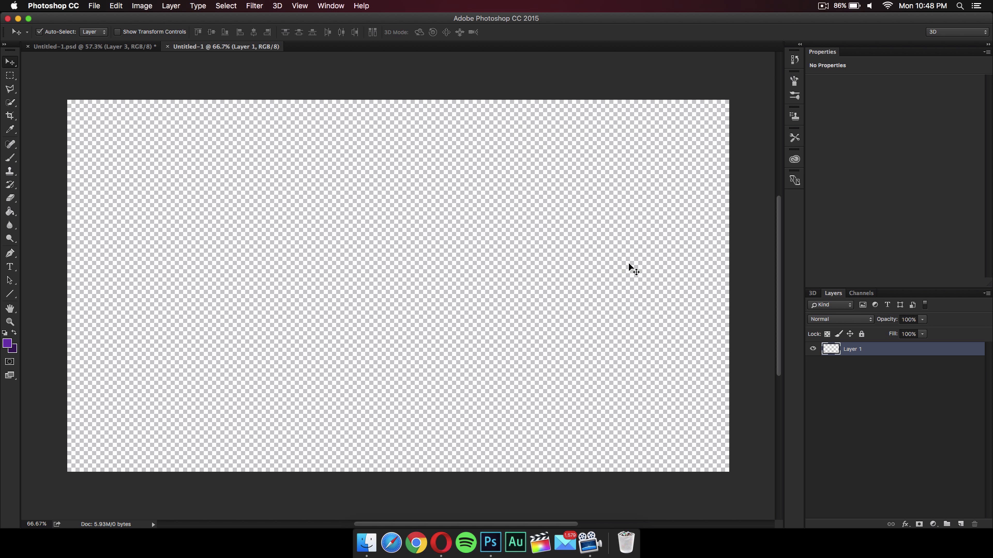
# - Fill Layer 1 of the new document with the purple foreground color using the Paint Bucket
pyautogui.scroll(-3, 632, 269)
pyautogui.scroll(5, 632, 269)
pyautogui.scroll(-3, 631, 268)
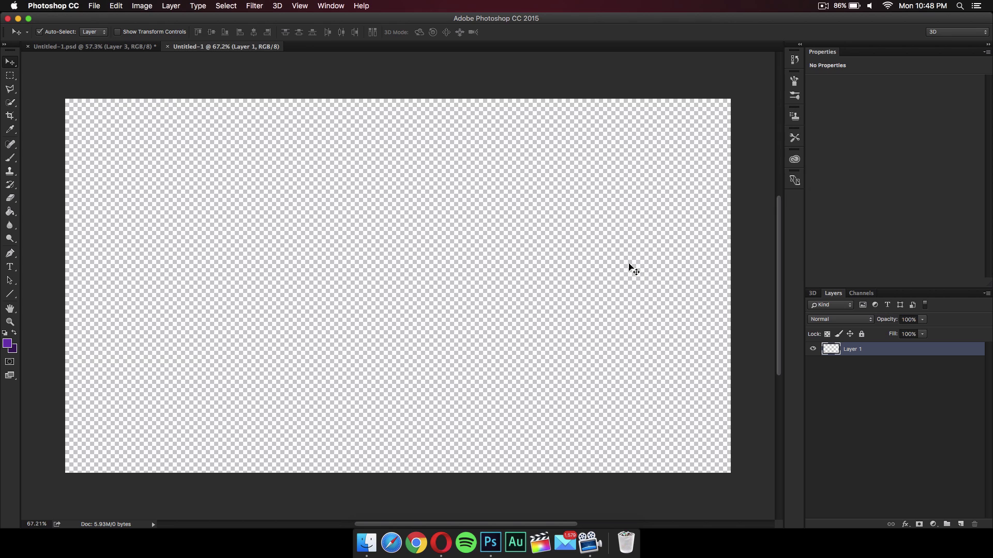
pyautogui.scroll(-1, 631, 269)
pyautogui.scroll(-2, 632, 269)
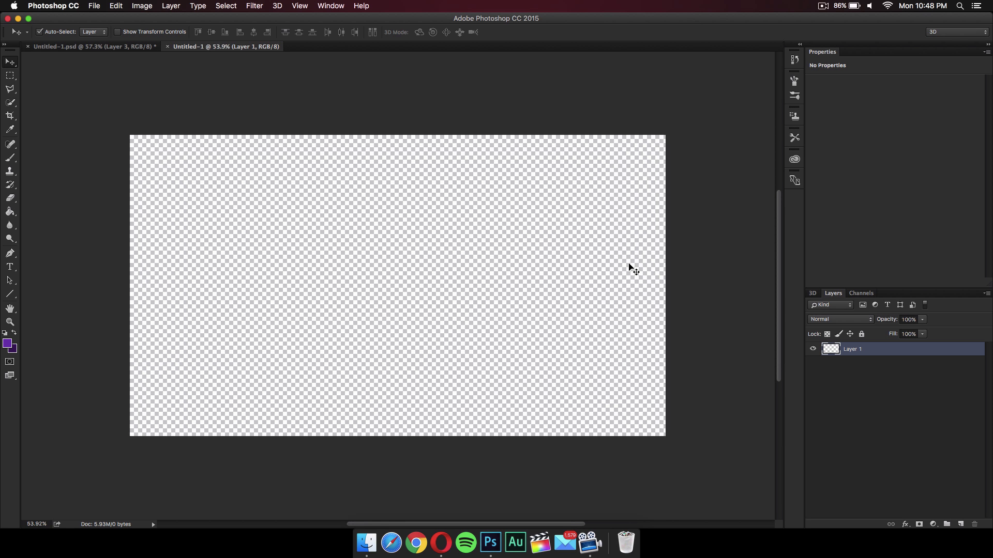
pyautogui.scroll(1, 631, 269)
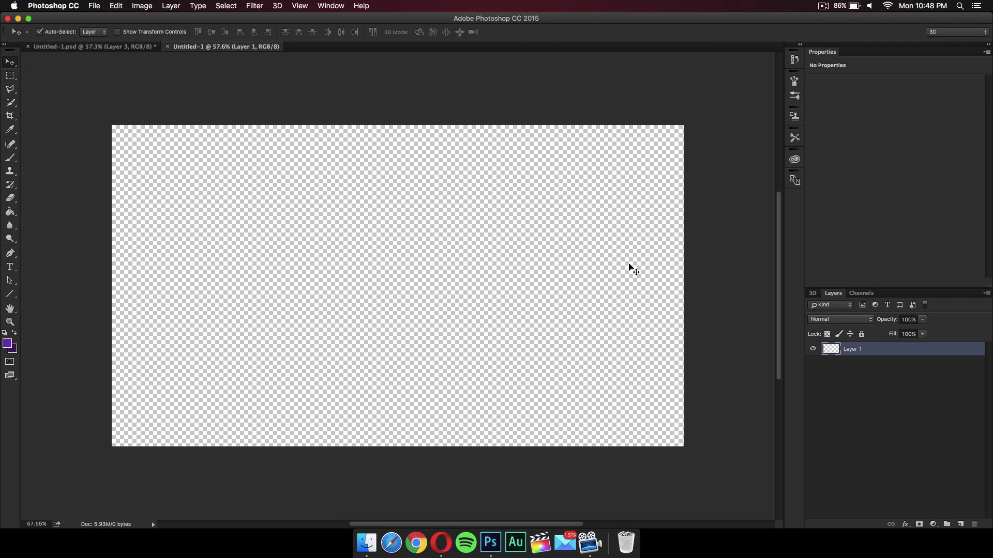
pyautogui.click(10, 212)
pyautogui.click(434, 212)
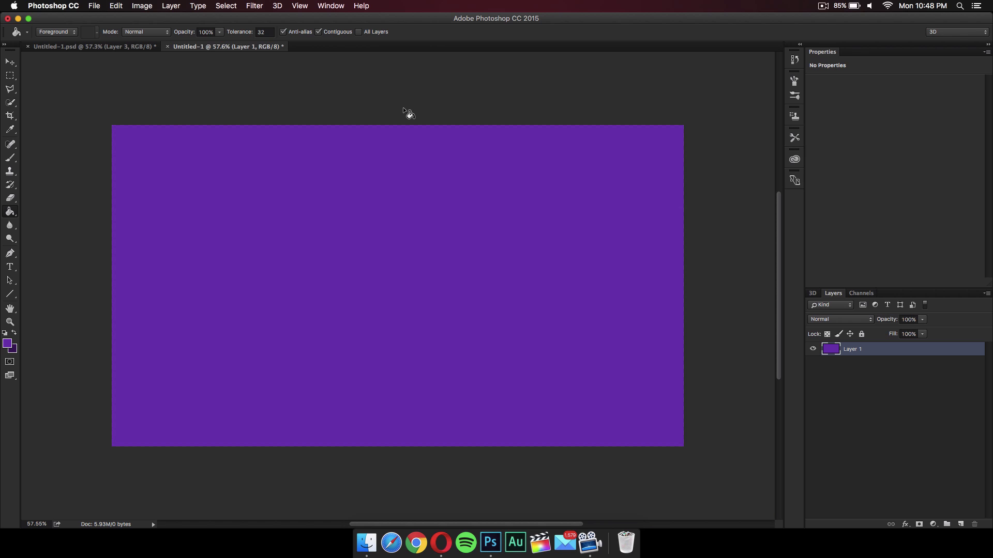
# - Add a new layer above the purple background layer and name it Logo
pyautogui.scroll(3, 403, 108)
pyautogui.scroll(-2, 403, 108)
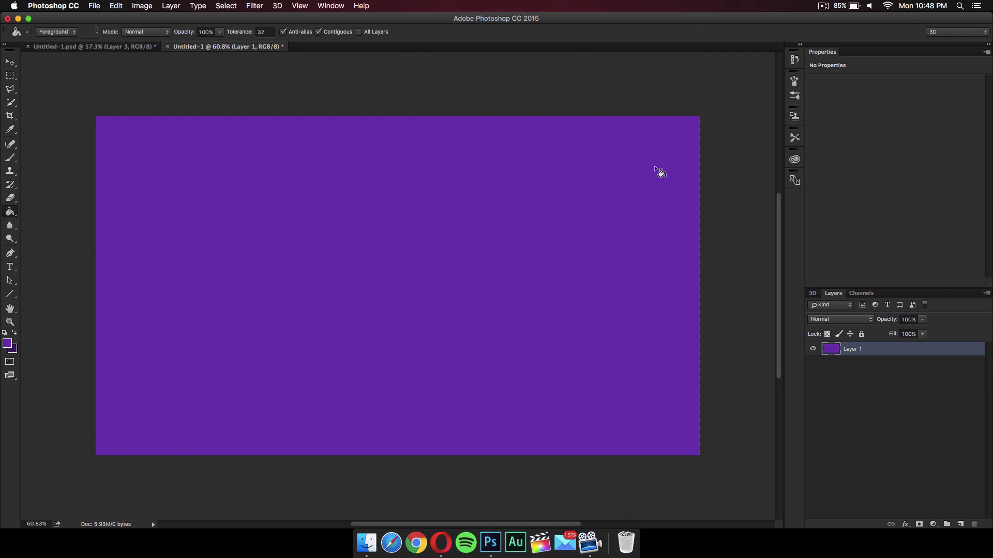
pyautogui.click(960, 524)
pyautogui.doubleClick(853, 349)
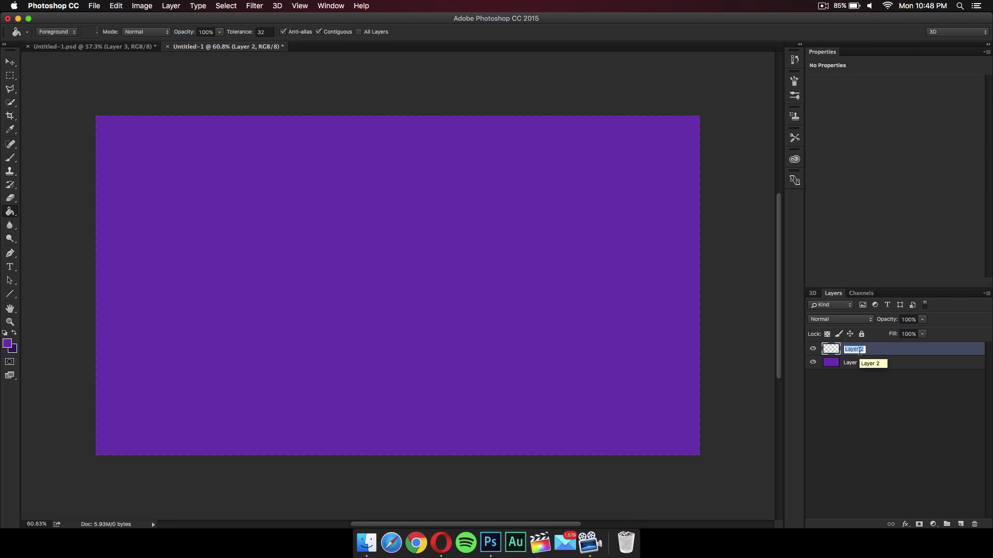
pyautogui.write('Logo')
pyautogui.press('Return')
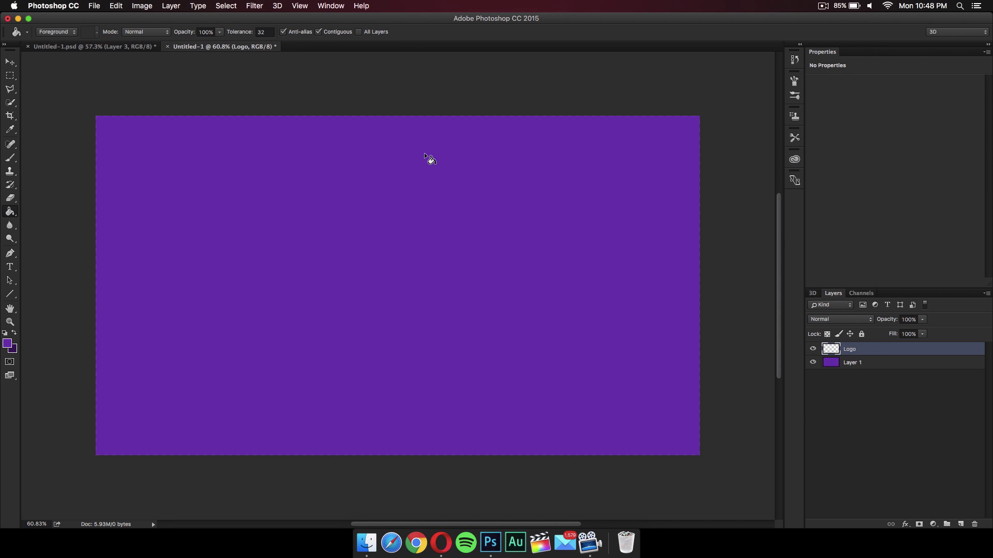
# - Activate the Polygonal Lasso, examine the finished AG logo in Untitled-1.psd as reference, and return to the new document
pyautogui.scroll(1, 424, 154)
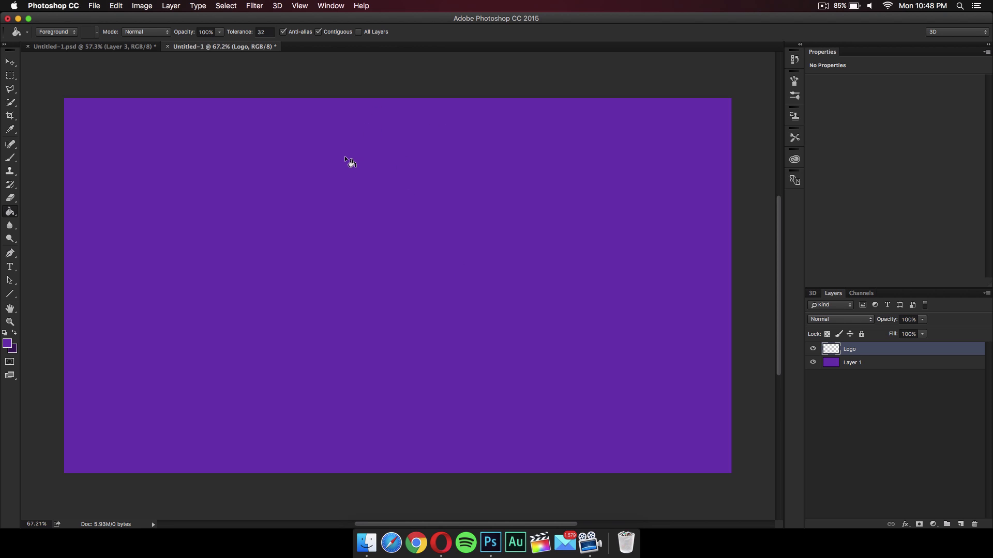
pyautogui.click(11, 89)
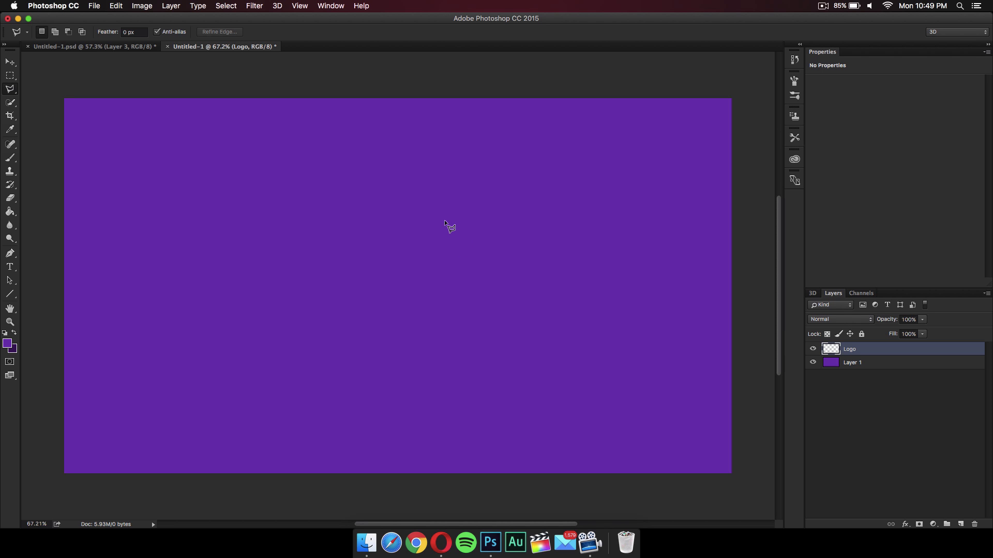
pyautogui.click(136, 48)
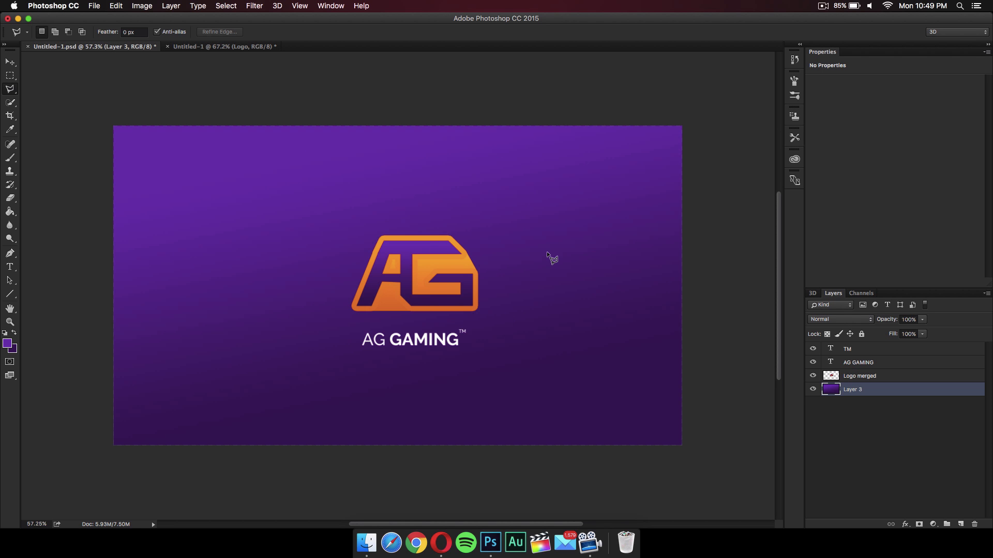
pyautogui.scroll(2, 547, 251)
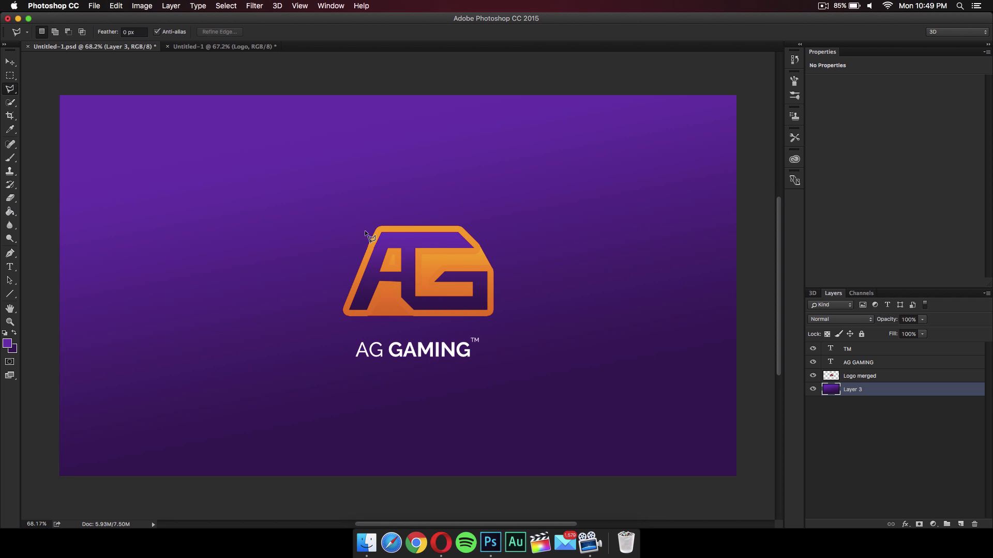
pyautogui.click(217, 50)
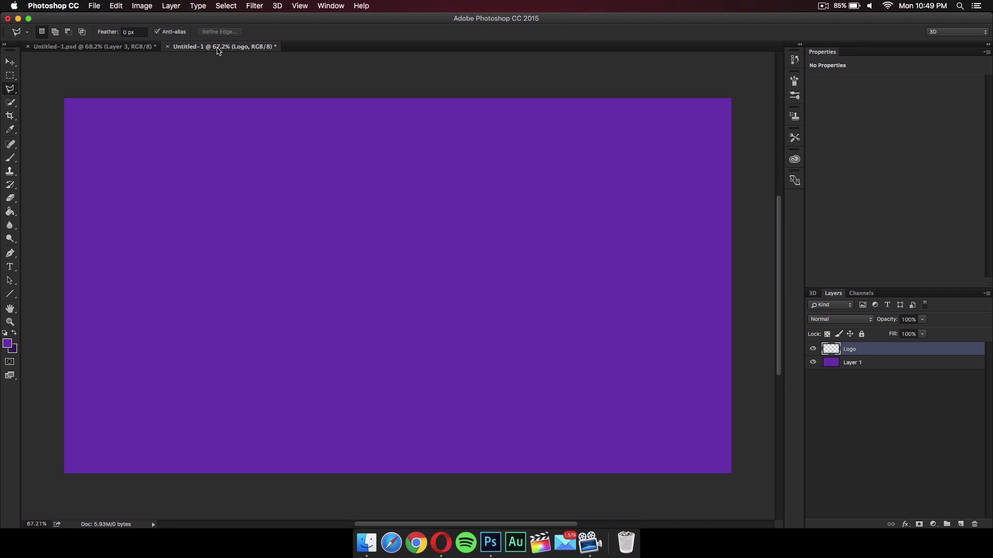
# - Outline a blocky letter G with angled stroke ends as a closed polygonal selection near the canvas center
pyautogui.click(468, 226)
pyautogui.click(378, 299)
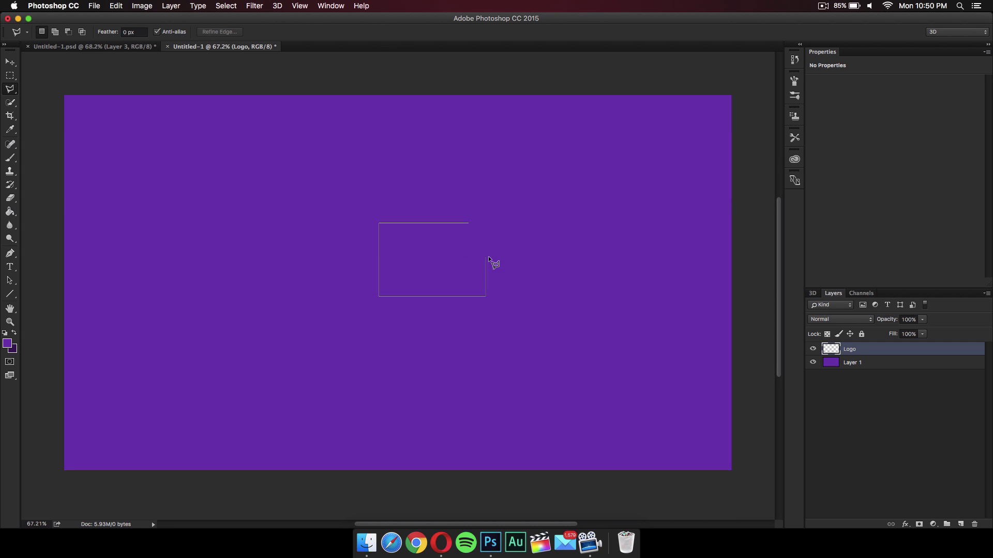
pyautogui.click(434, 270)
pyautogui.press('BackSpace')
pyautogui.click(467, 281)
pyautogui.click(399, 281)
pyautogui.click(398, 244)
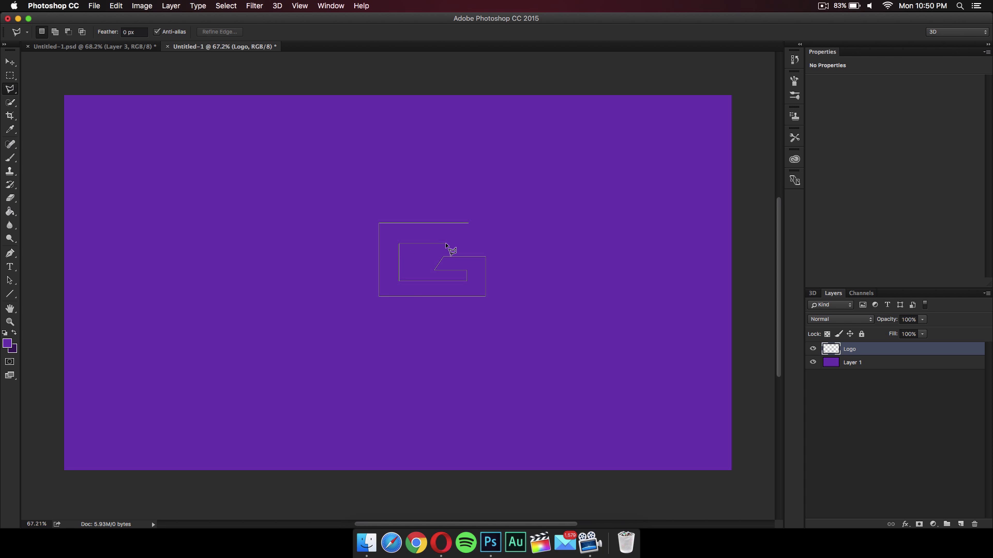
pyautogui.click(468, 222)
pyautogui.scroll(3, 522, 269)
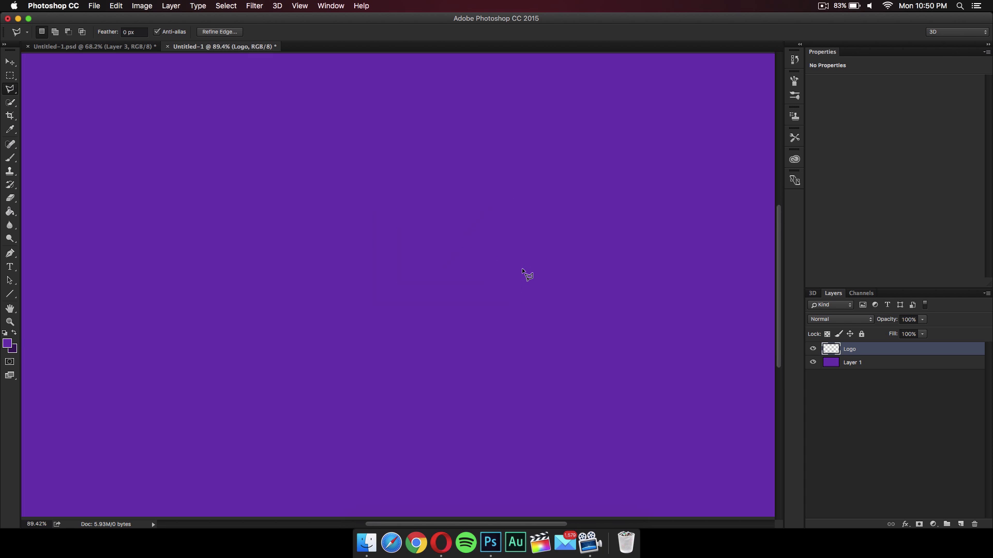
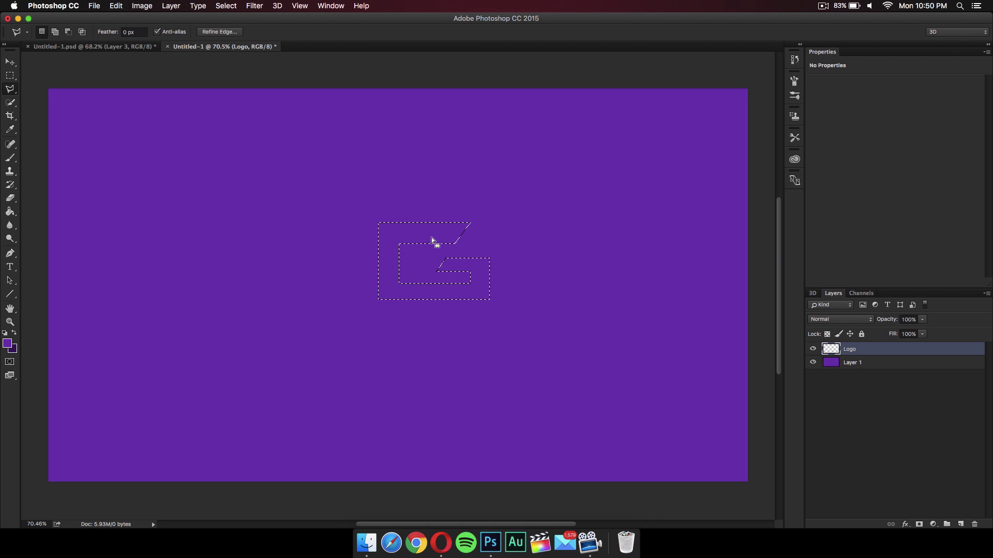
# - Fill the G selection with orange #ffa201 in Normal mode at 100% opacity, and return to the Polygonal Lasso
pyautogui.rightClick(416, 235)
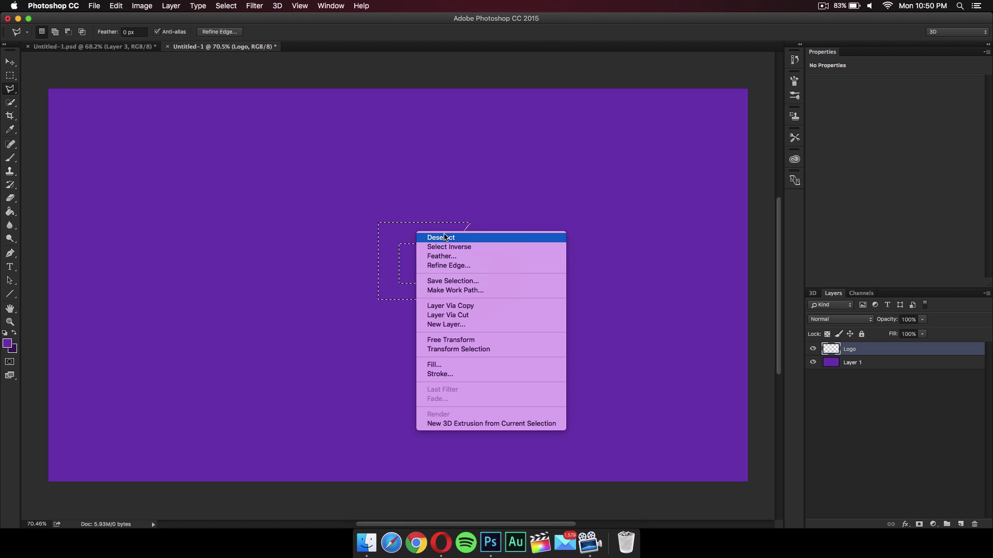
pyautogui.click(438, 365)
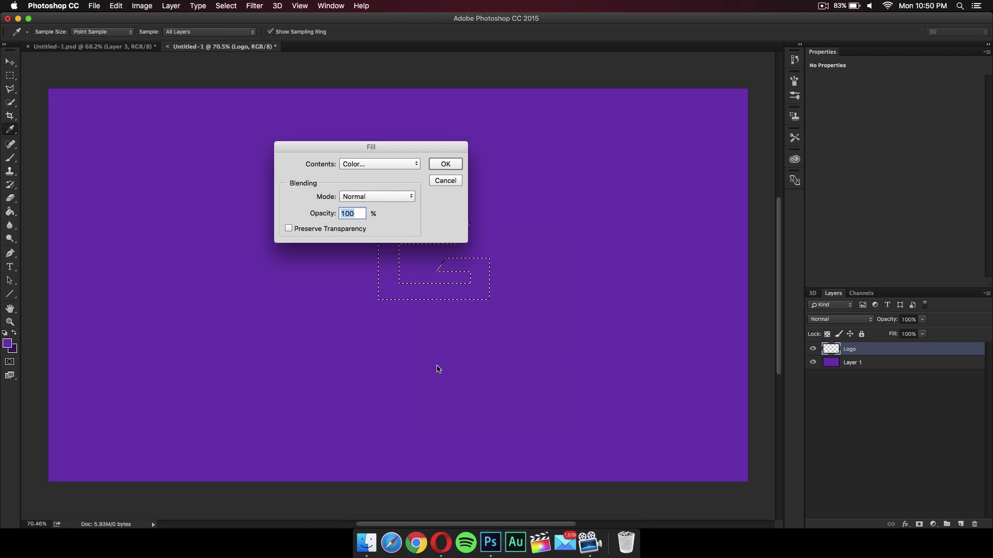
pyautogui.click(406, 164)
pyautogui.click(402, 164)
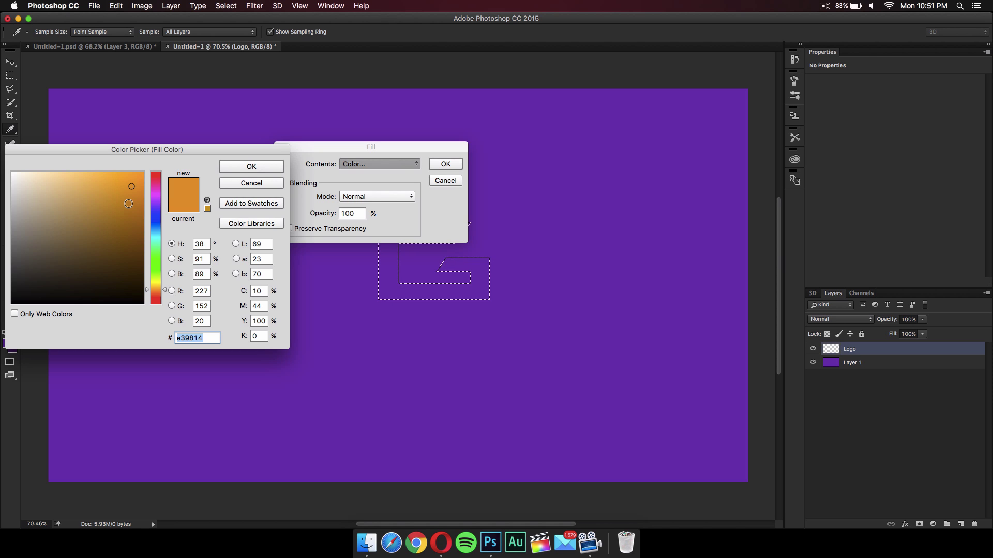
pyautogui.moveTo(129, 196); pyautogui.dragTo(139, 139)
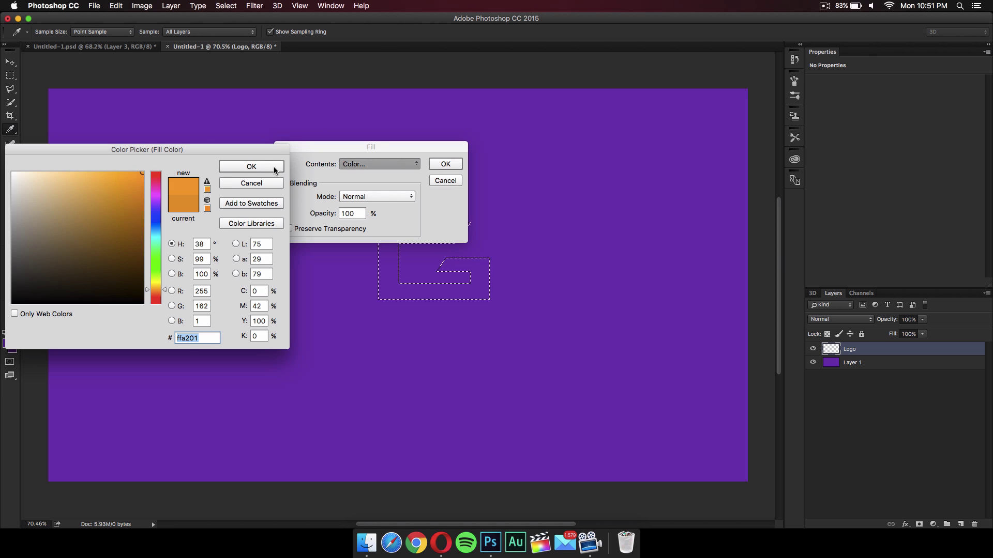
pyautogui.click(253, 166)
pyautogui.click(446, 164)
pyautogui.press('l')
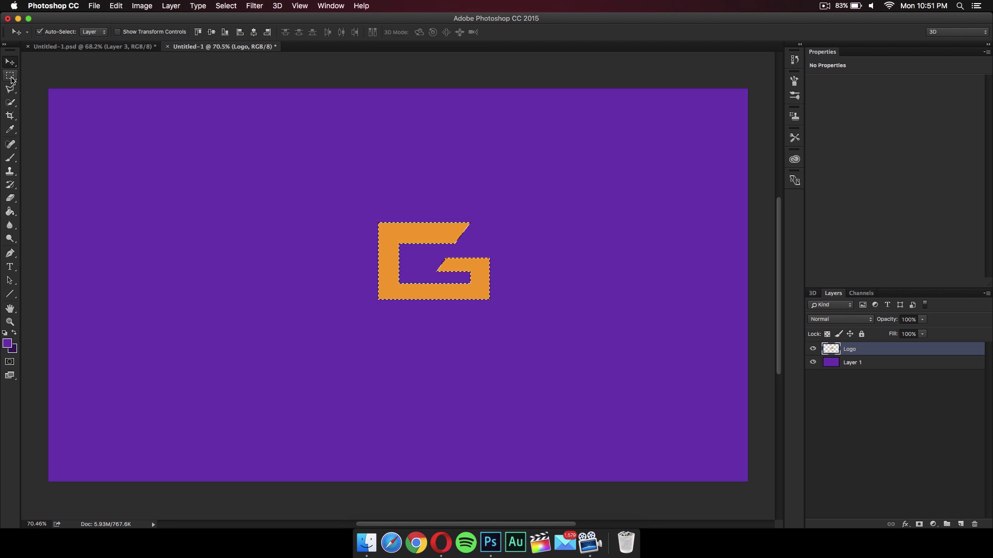
pyautogui.click(243, 159)
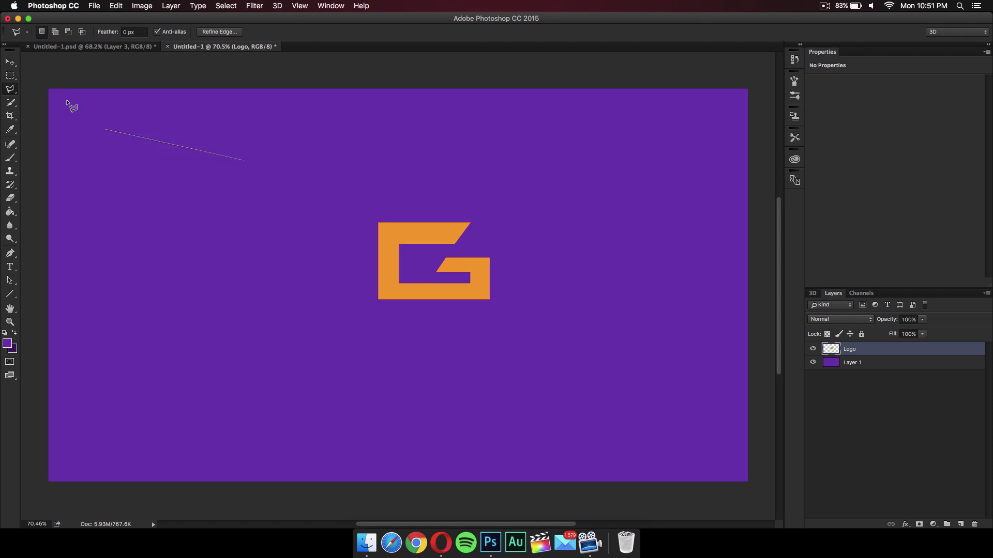
pyautogui.press('Escape')
pyautogui.click(330, 209)
pyautogui.press('Escape')
pyautogui.click(533, 274)
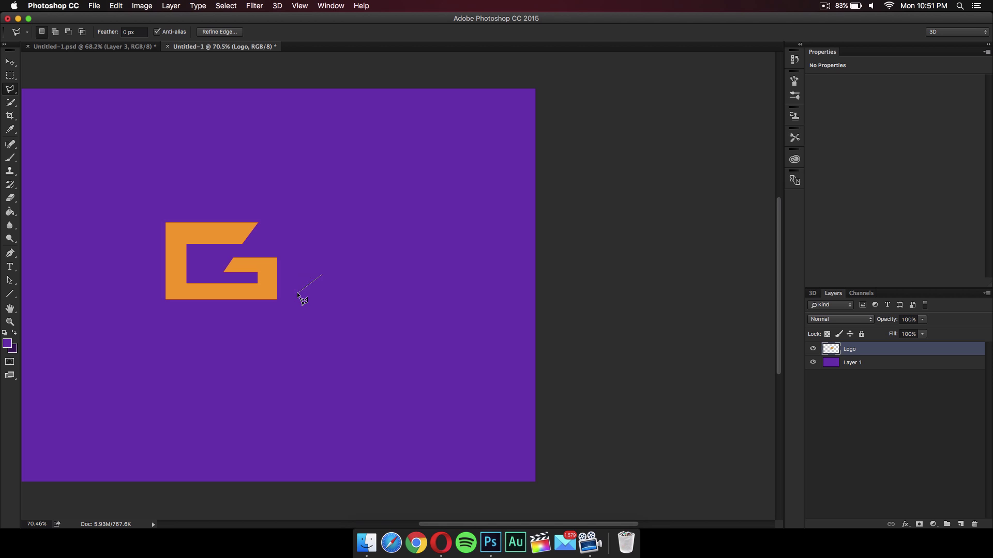
pyautogui.press('super+z')
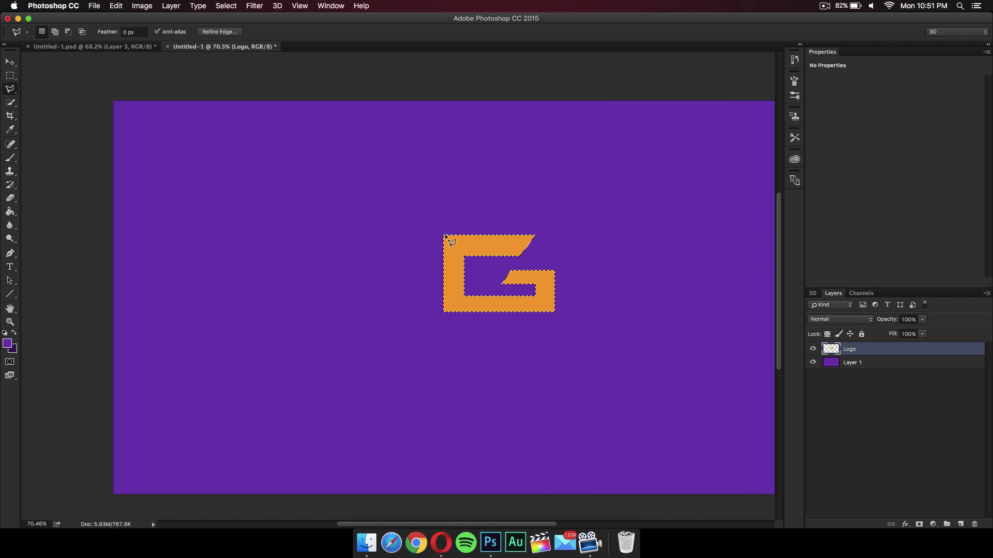
# - Start a polygonal selection for a slanted letter A from the G's upper-left corner, tracing its flat top, outer slanted side and foot
pyautogui.click(444, 235)
pyautogui.click(404, 236)
pyautogui.scroll(5, 363, 326)
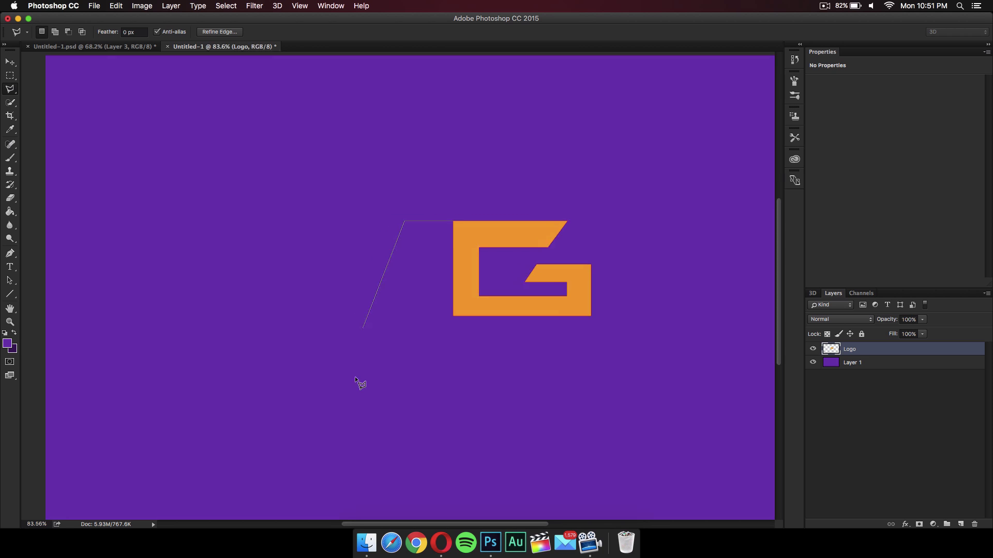
pyautogui.scroll(1, 355, 380)
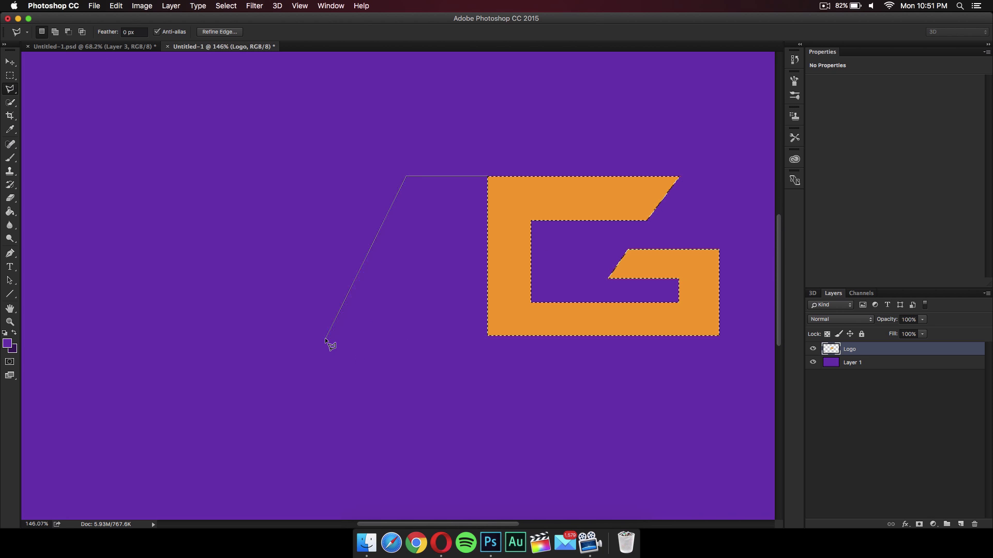
pyautogui.press('BackSpace')
pyautogui.click(364, 343)
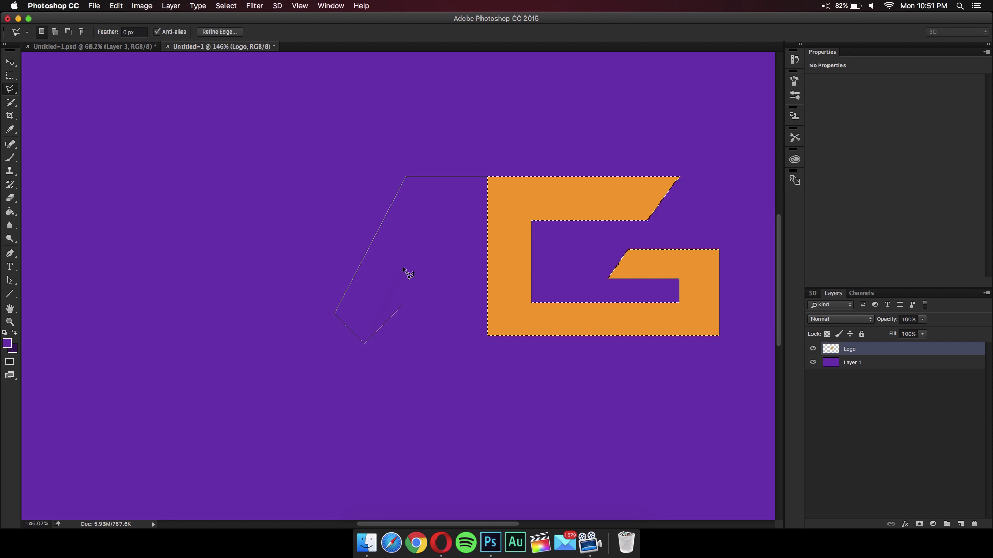
pyautogui.press('BackSpace')
pyautogui.press('BackSpace')
pyautogui.click(364, 344)
# - Complete the slanted A selection with its inner leg, crossbar and counter, overlapping the G's stem and closing at the G's upper-left corner
pyautogui.click(398, 278)
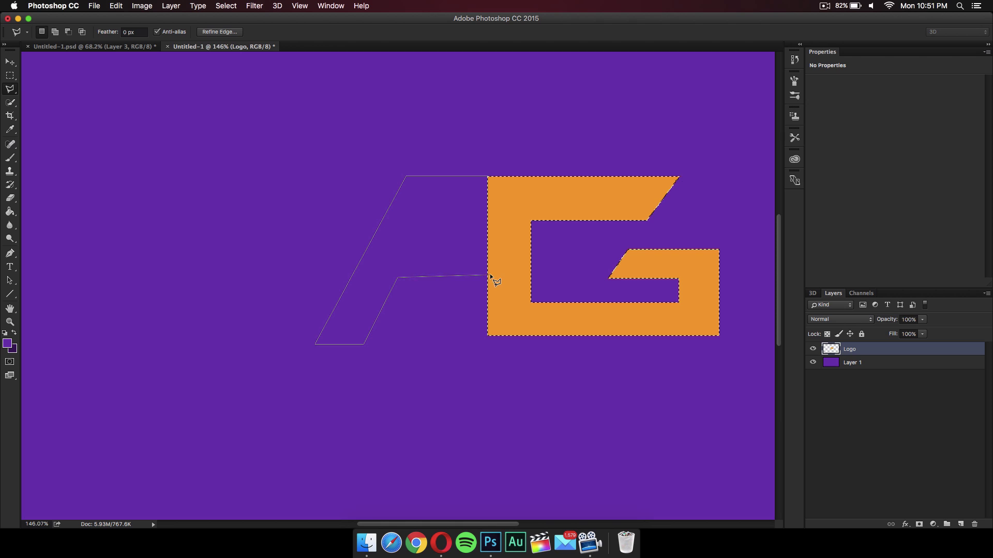
pyautogui.click(499, 250)
pyautogui.click(405, 251)
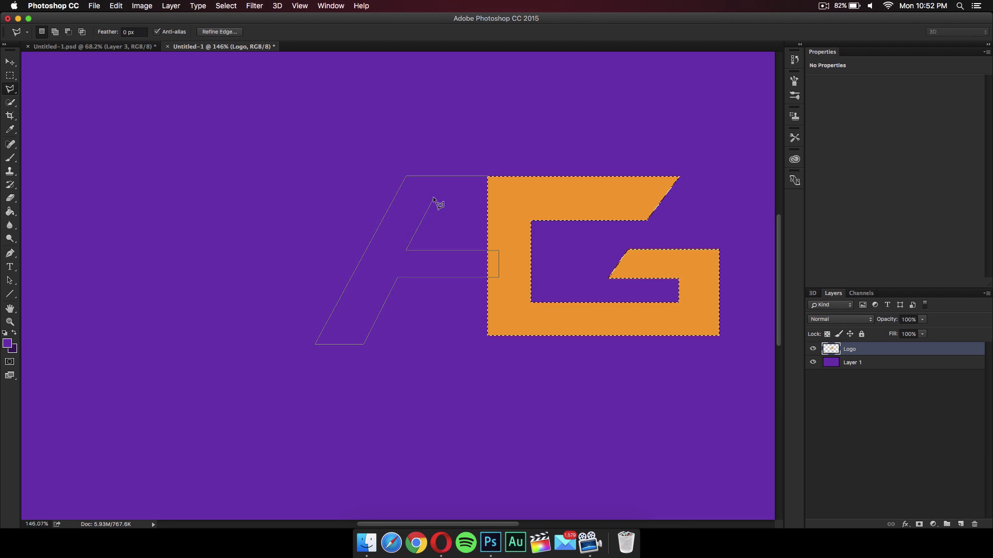
pyautogui.click(432, 198)
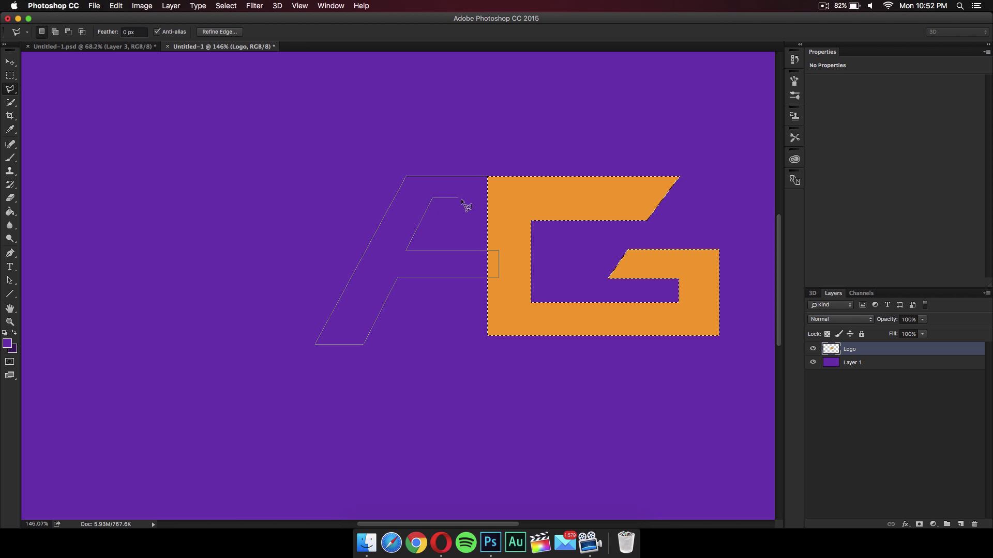
pyautogui.click(501, 176)
pyautogui.click(488, 177)
# - Fill the A selection with the orange color in Normal mode at 100% opacity, and deselect it
pyautogui.rightClick(444, 190)
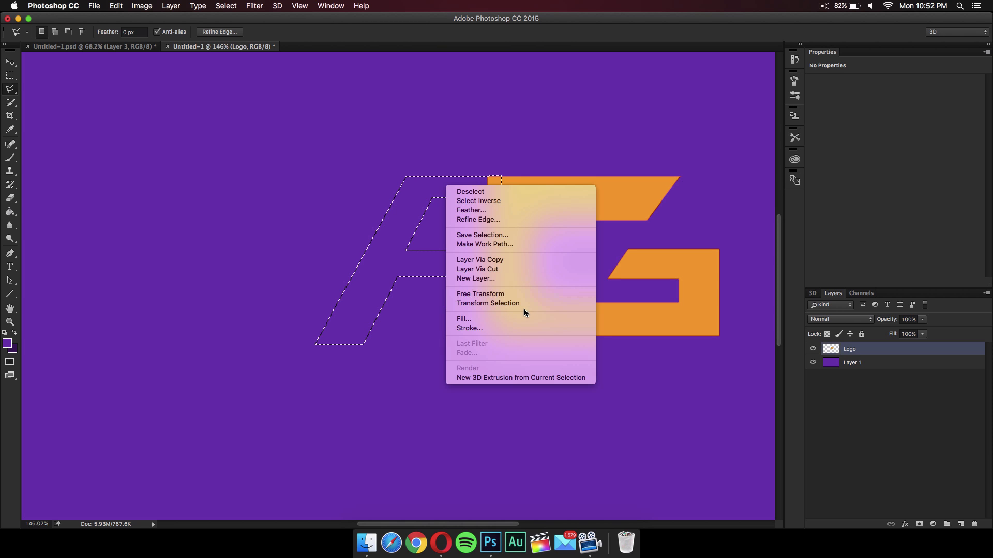
pyautogui.click(511, 317)
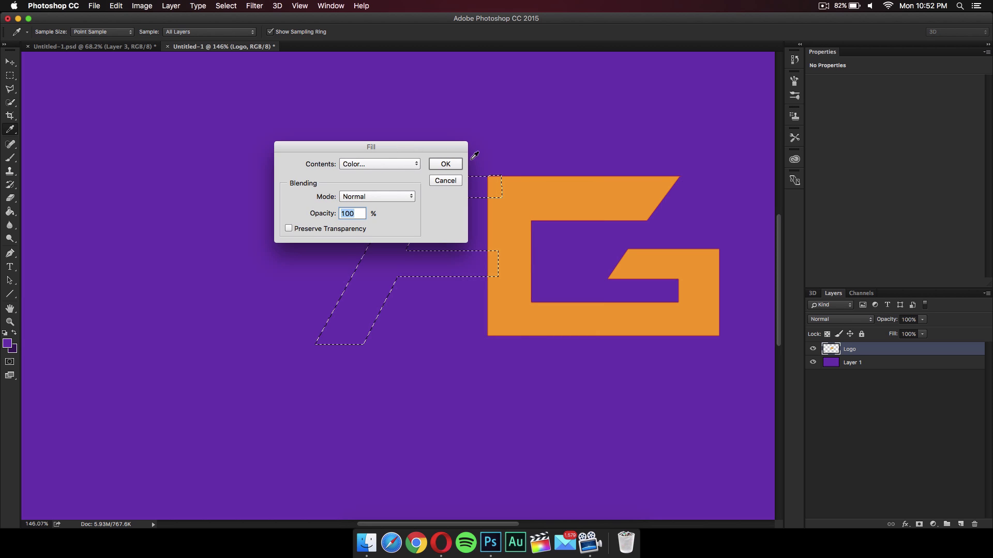
pyautogui.click(450, 164)
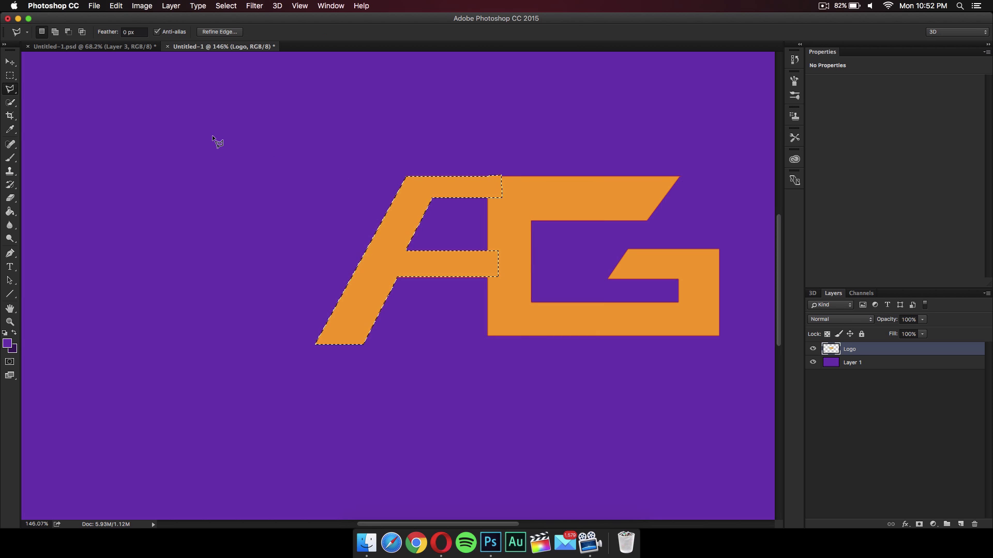
pyautogui.click(5, 62)
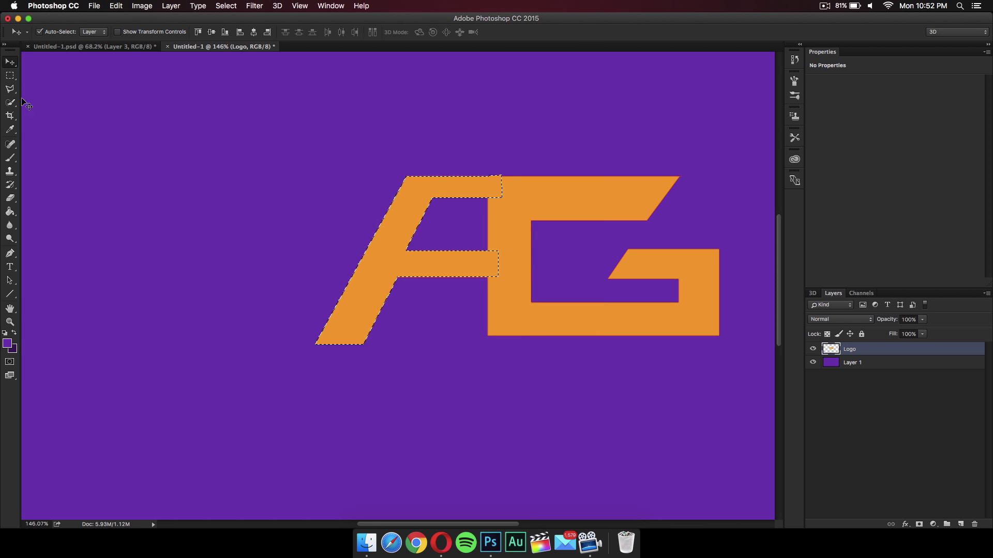
pyautogui.click(10, 76)
pyautogui.click(261, 181)
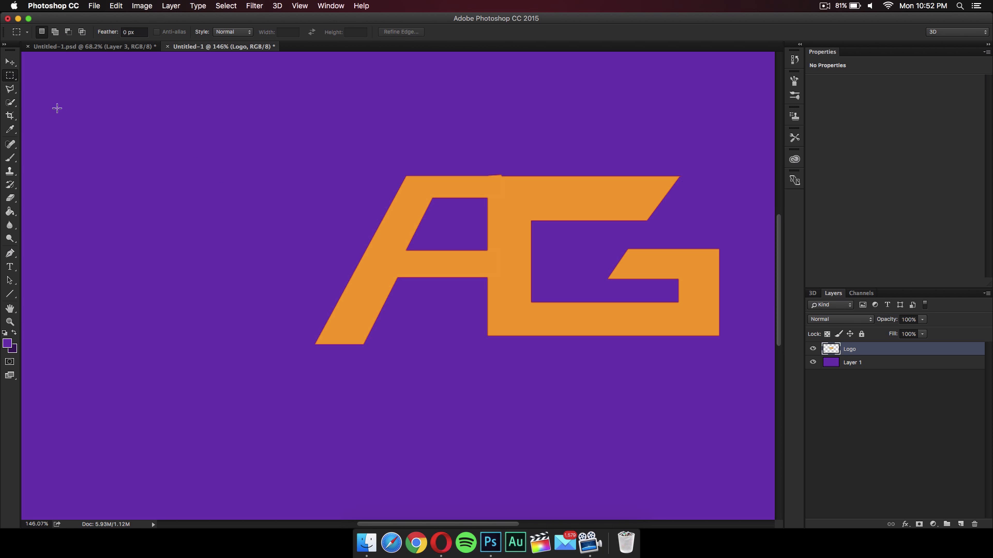
# - Delete the small bump protruding above the top edge where the A and G join, using a rectangular selection, and deselect
pyautogui.click(8, 63)
pyautogui.scroll(5, 459, 248)
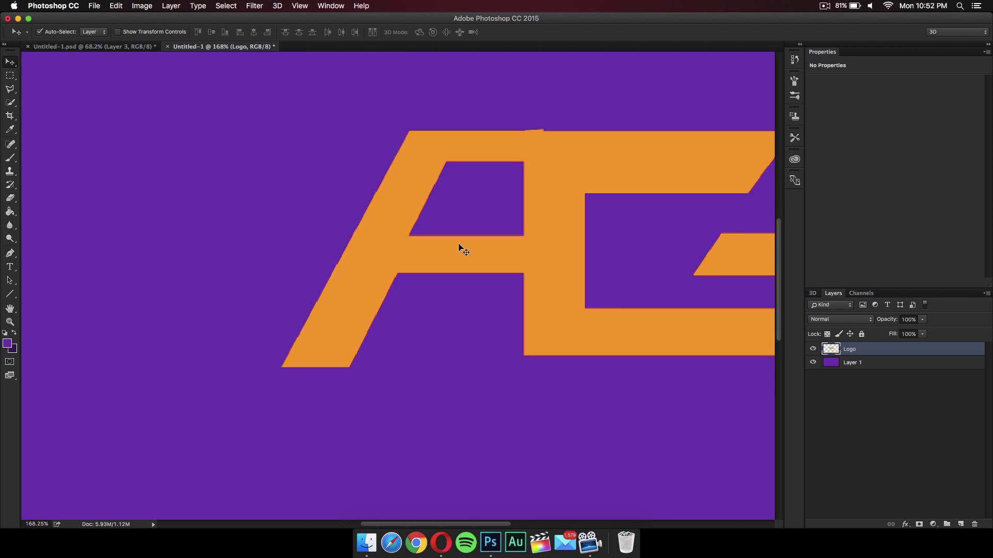
pyautogui.scroll(1, 459, 249)
pyautogui.hscroll(5, 461, 250)
pyautogui.scroll(6, 460, 249)
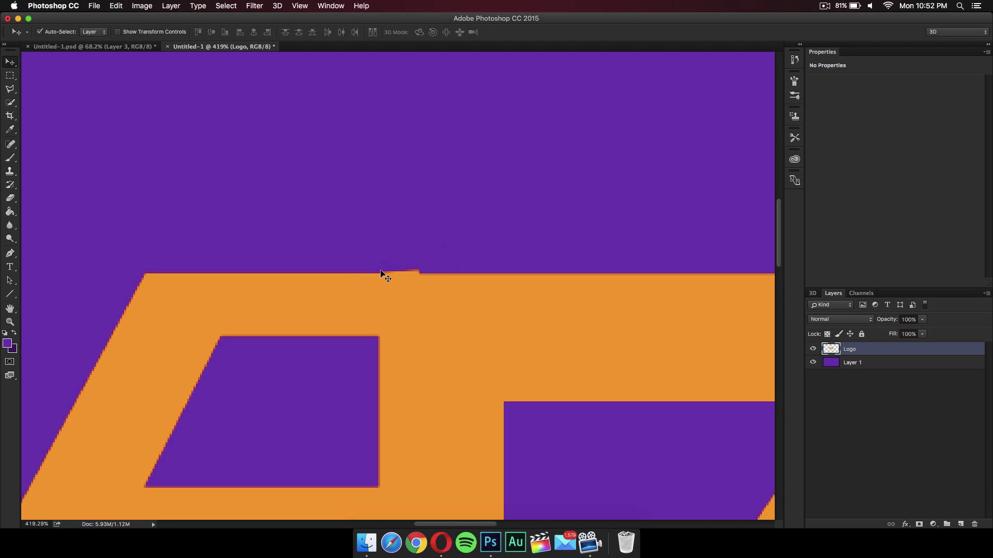
pyautogui.click(9, 76)
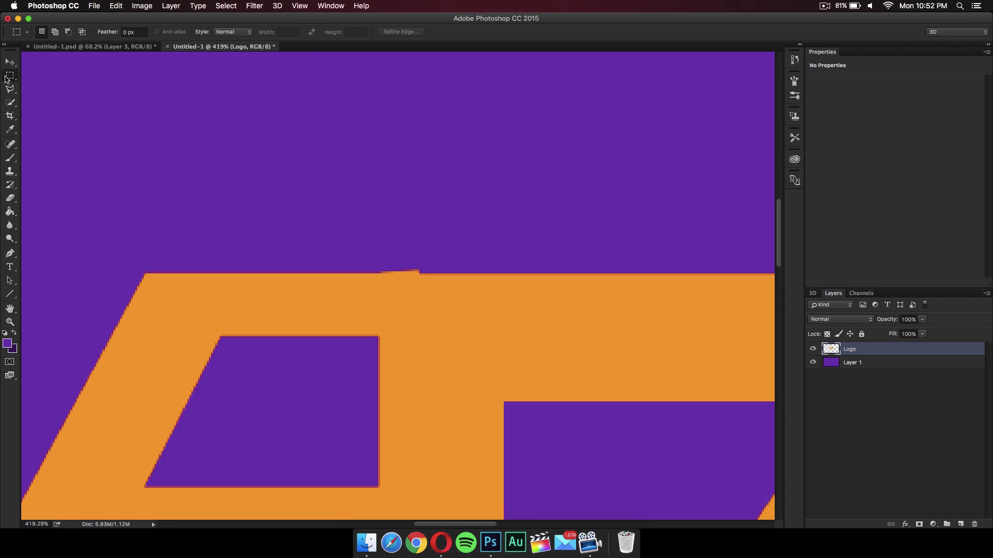
pyautogui.moveTo(338, 232); pyautogui.dragTo(452, 273)
pyautogui.click(523, 209)
pyautogui.scroll(-2, 522, 210)
pyautogui.scroll(-8, 522, 210)
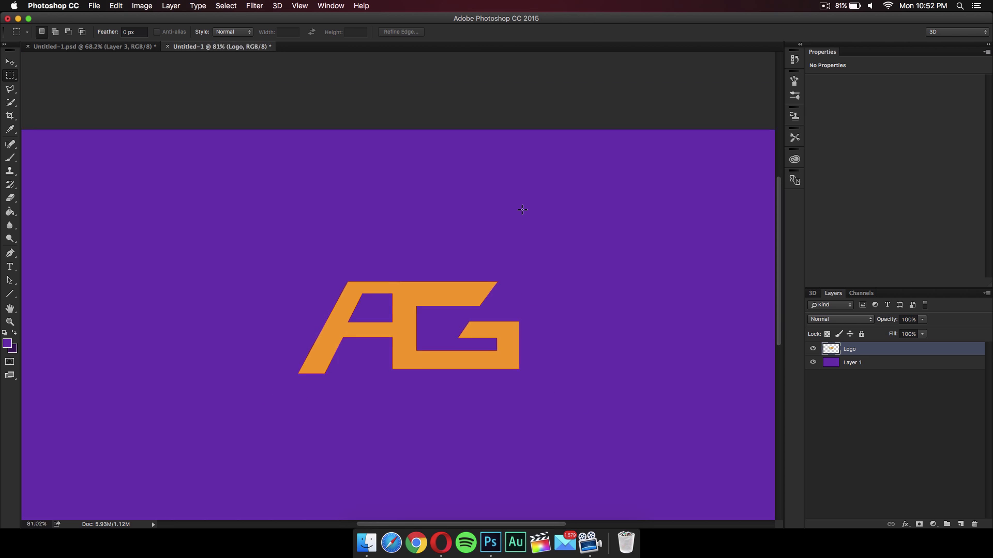
pyautogui.scroll(-2, 522, 210)
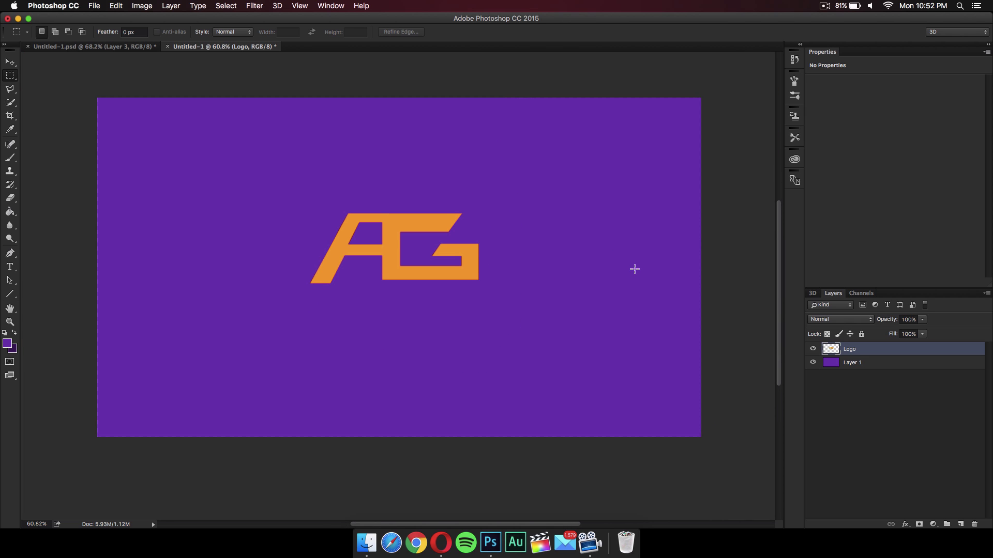
# - Enable a Gradient Overlay on the Logo layer: Normal, 100% opacity, Linear, reversed, 90° angle and 95% scale
pyautogui.rightClick(854, 352)
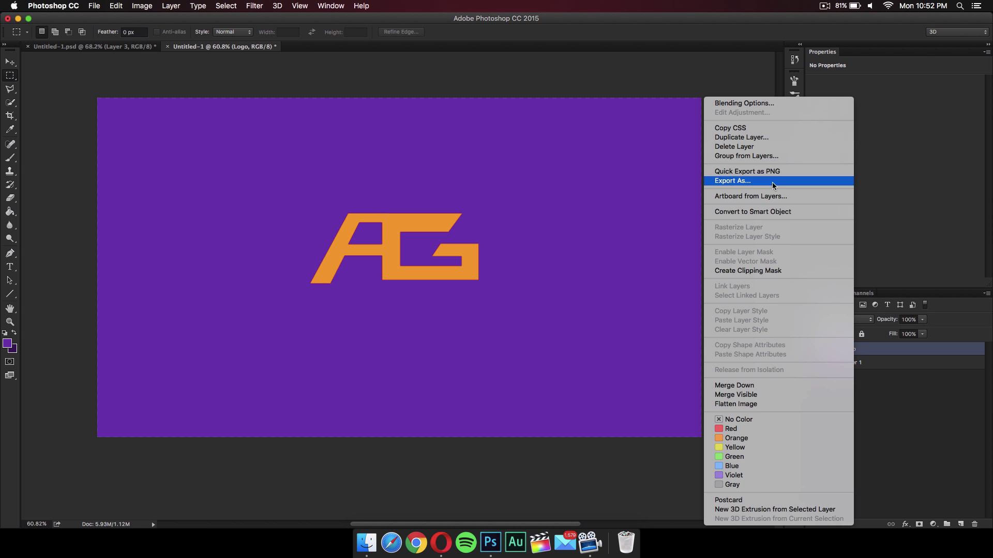
pyautogui.click(753, 105)
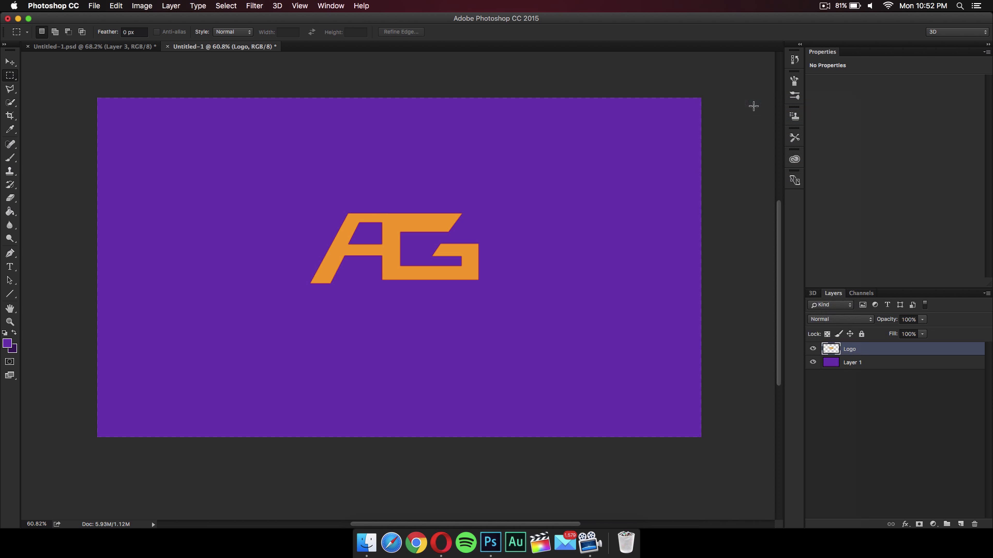
pyautogui.moveTo(448, 67); pyautogui.dragTo(673, 72)
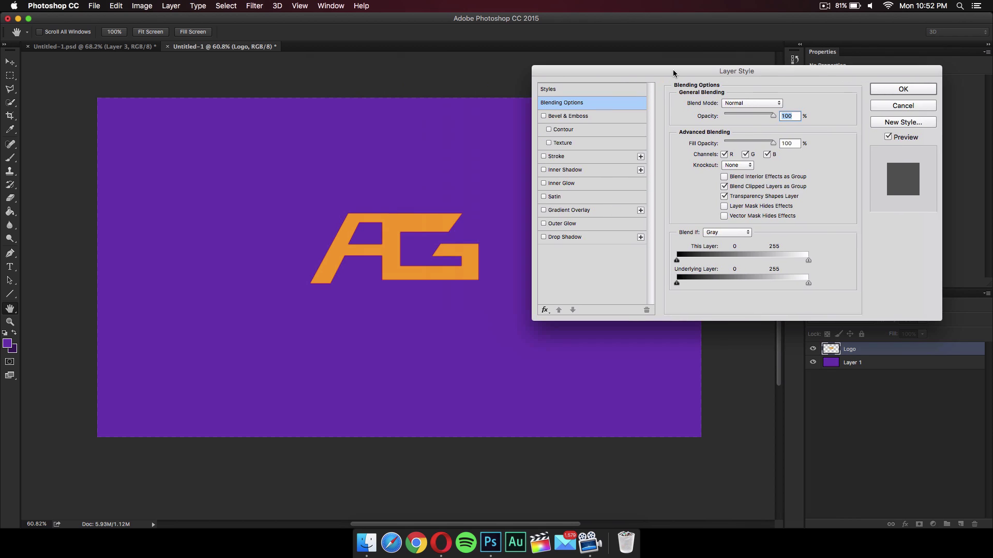
pyautogui.click(582, 209)
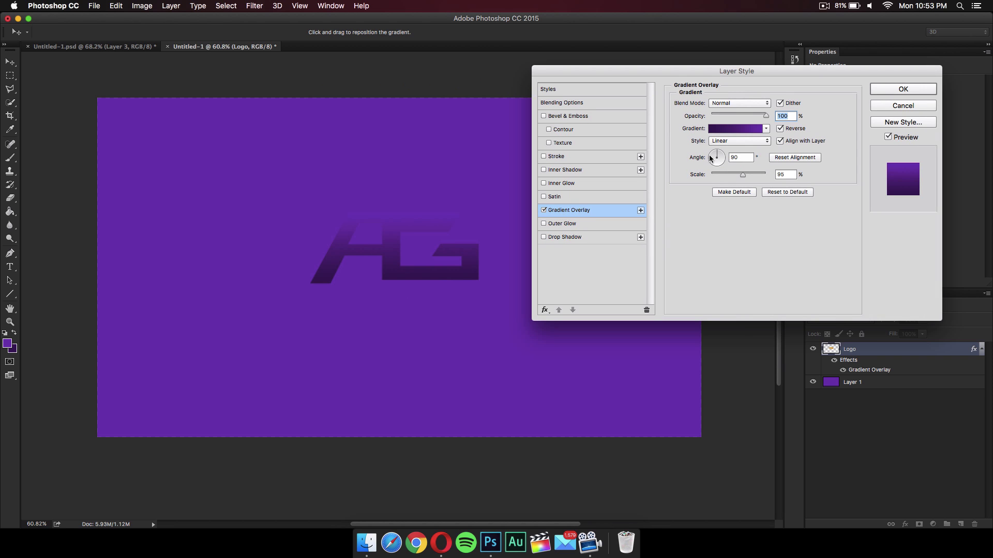
# - Change the overlay gradient's starting color stop to magenta-purple #a118ba and accept the gradient
pyautogui.click(737, 131)
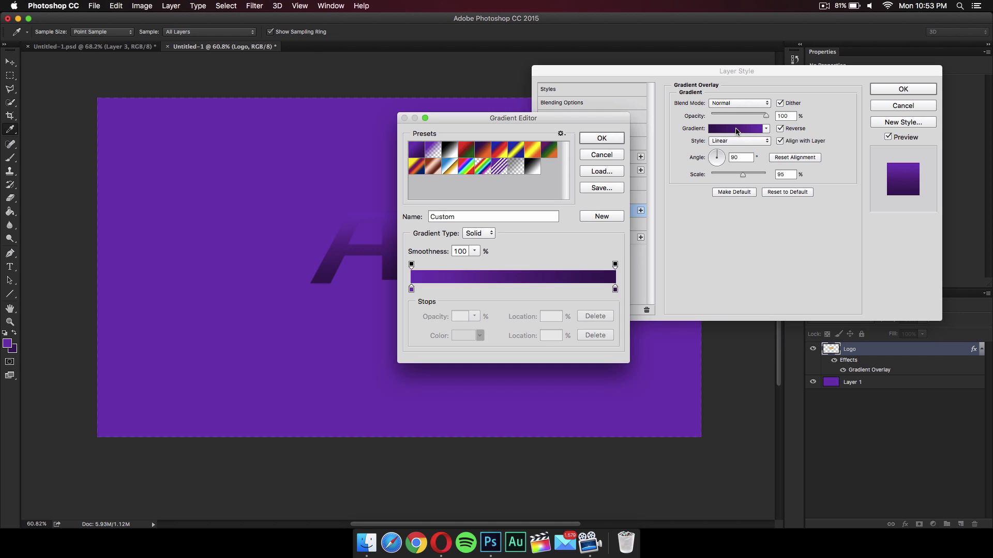
pyautogui.click(411, 289)
pyautogui.doubleClick(412, 289)
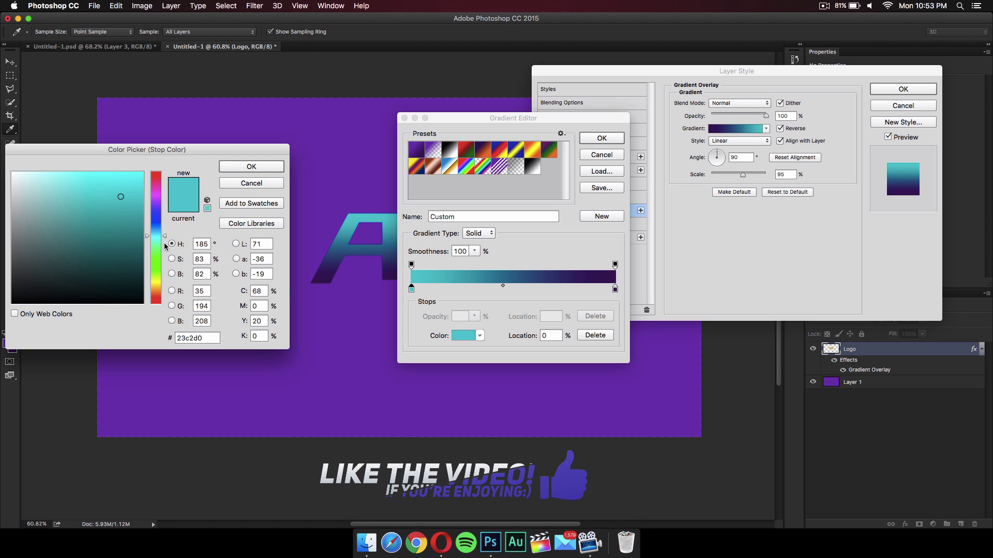
pyautogui.click(158, 197)
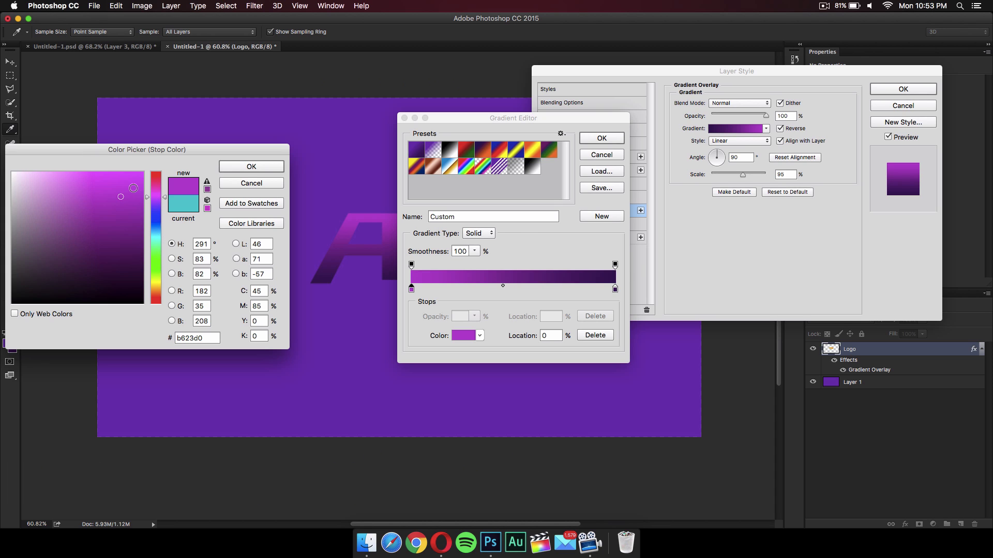
pyautogui.moveTo(129, 209); pyautogui.dragTo(126, 208)
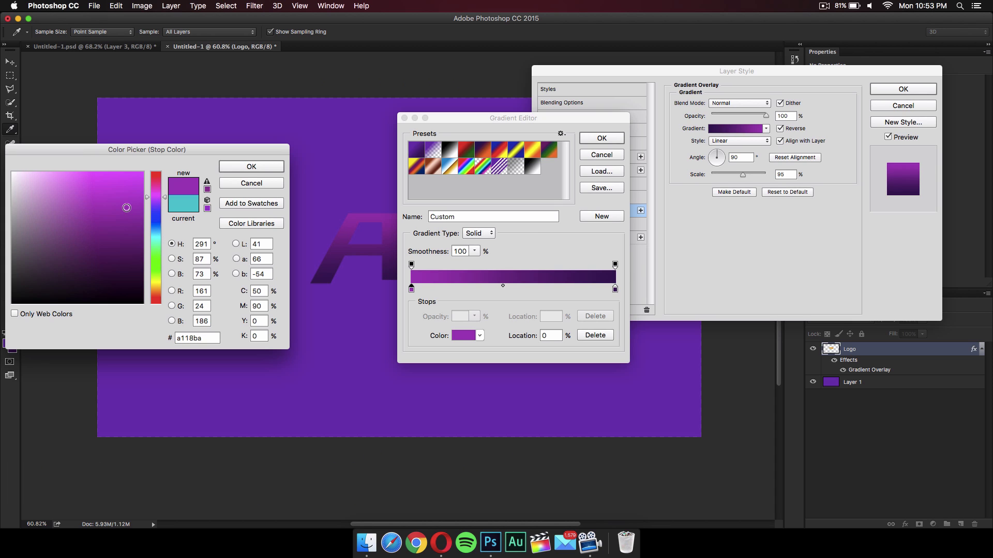
pyautogui.click(238, 169)
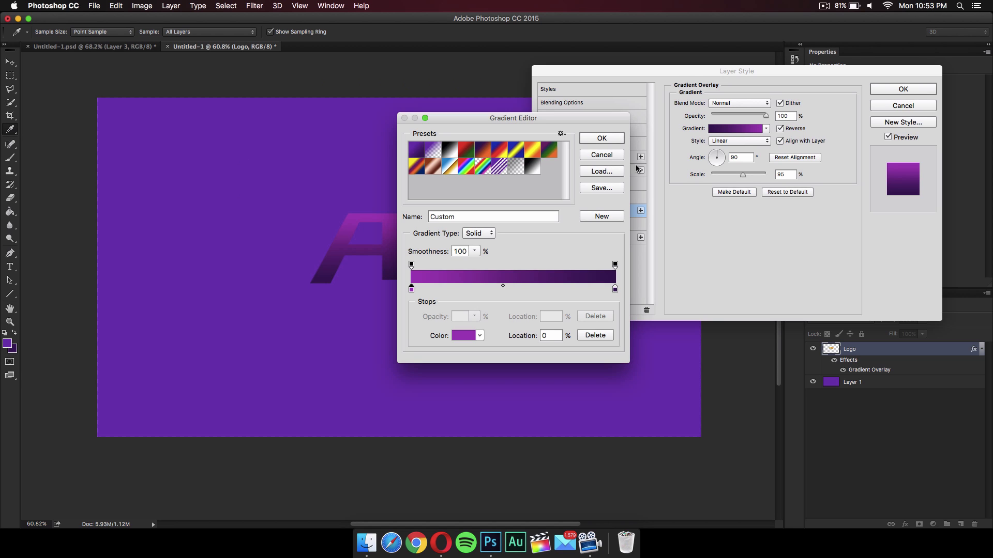
pyautogui.click(609, 142)
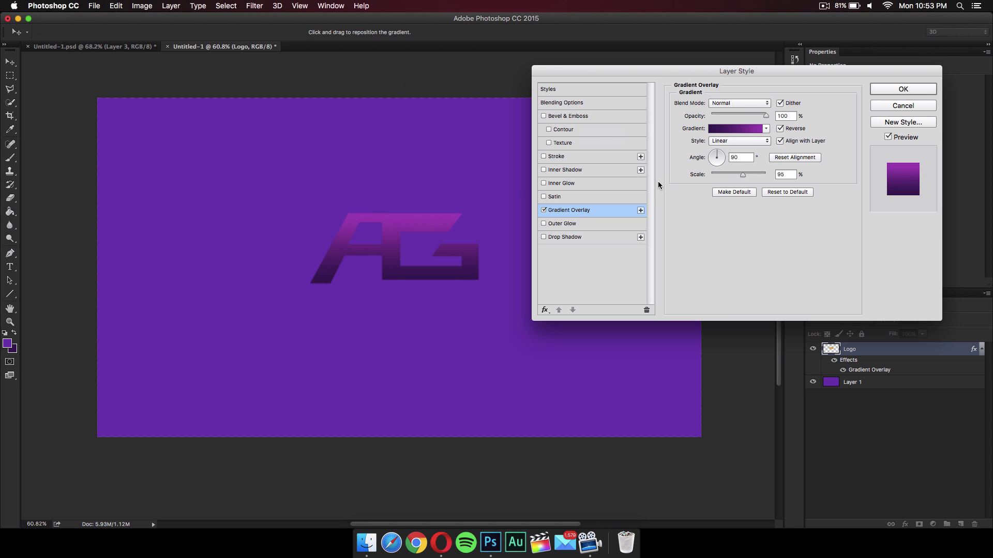
# - Add an 18 px outside Stroke with a linear orange Gradient fill at 90°, and apply the layer style
pyautogui.click(580, 156)
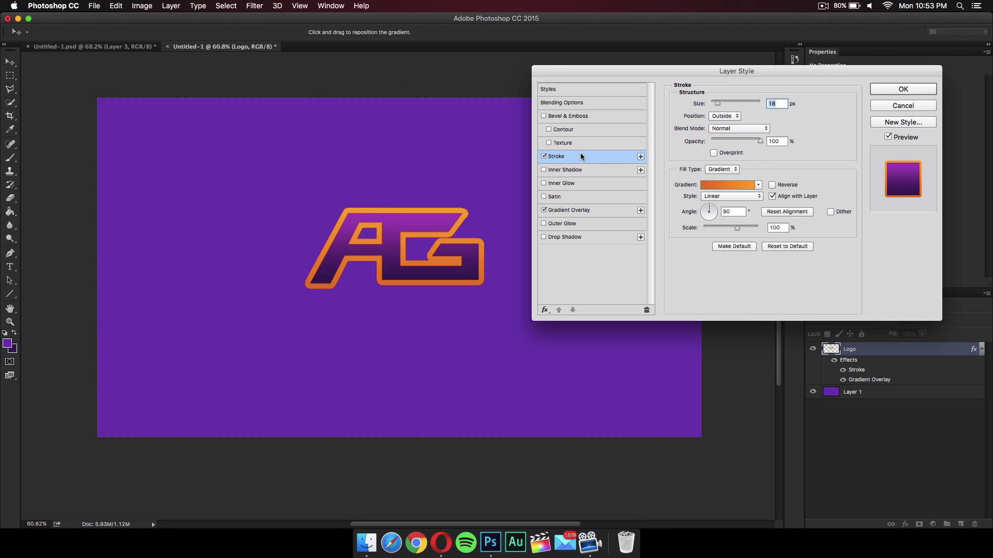
pyautogui.click(726, 169)
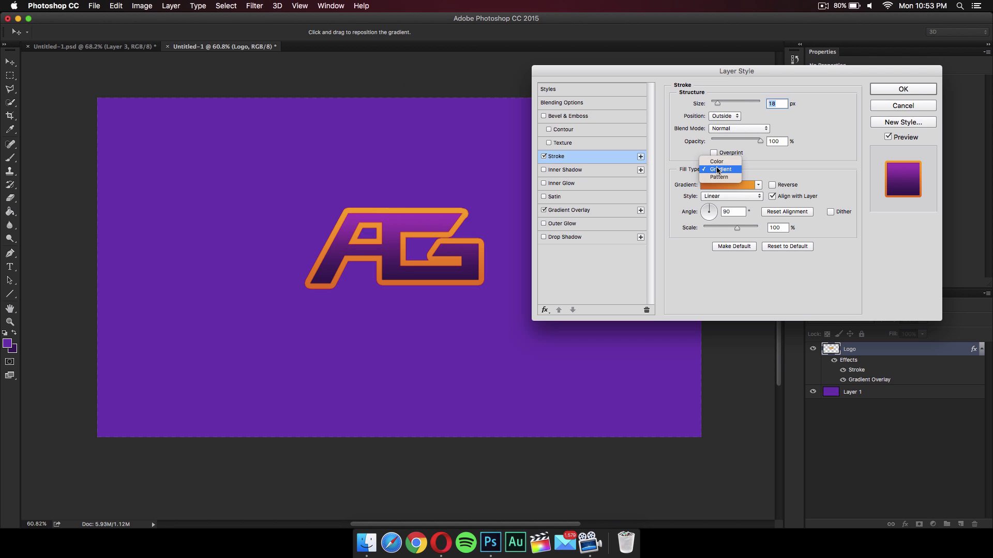
pyautogui.click(730, 169)
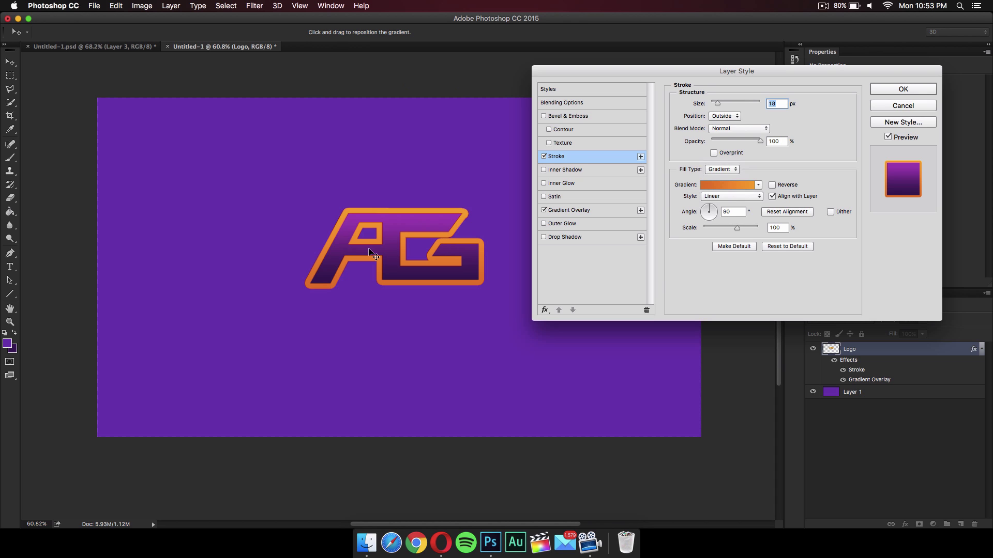
pyautogui.click(919, 88)
# - Examine the finished logo's orange backing shape in Untitled-1.psd as reference, and return to the new document
pyautogui.scroll(2, 526, 264)
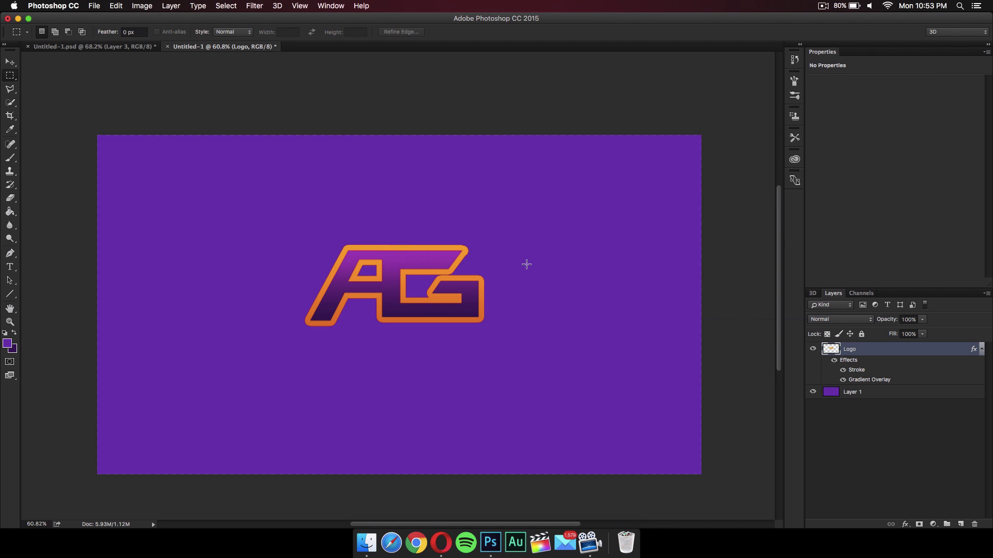
pyautogui.scroll(-1, 526, 264)
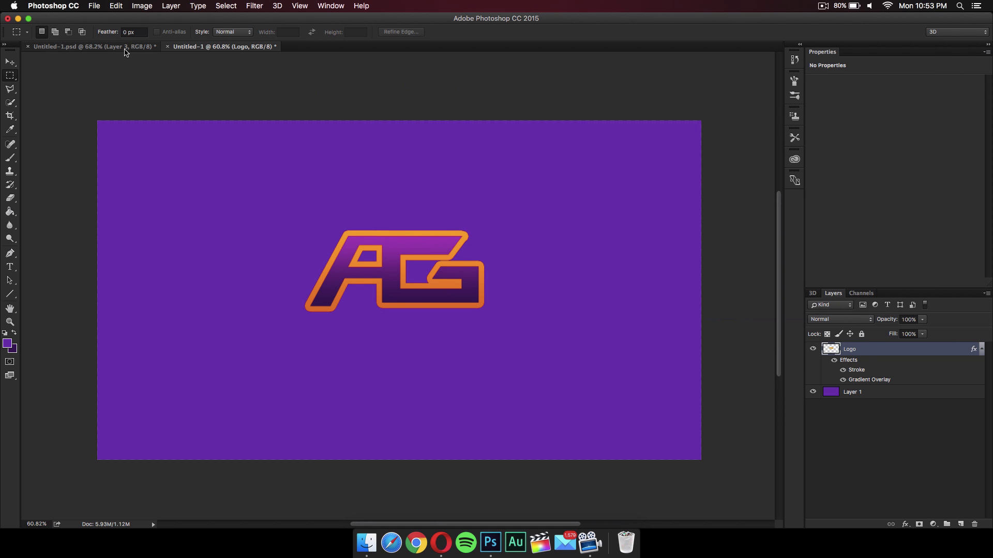
pyautogui.click(105, 47)
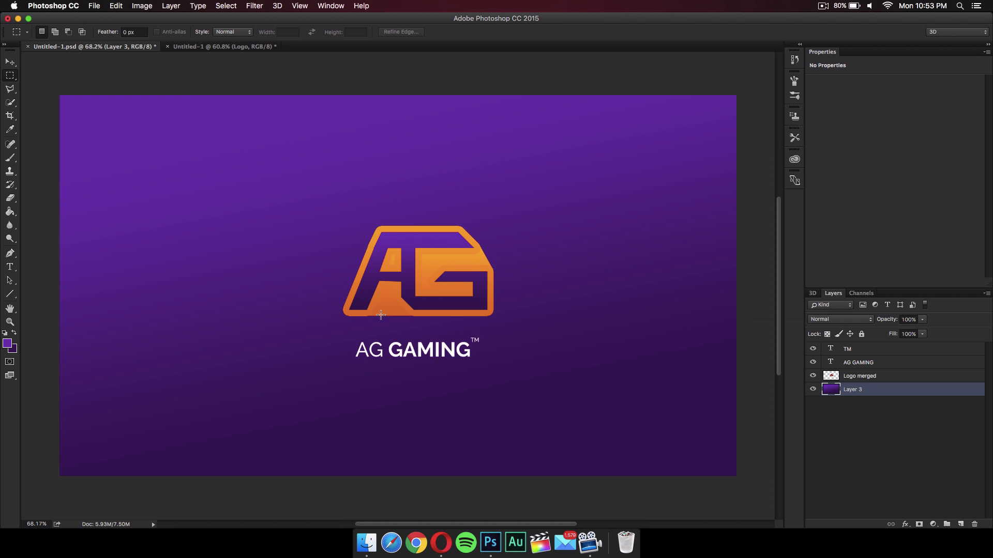
pyautogui.click(234, 47)
# - Activate the Polygonal Lasso and create a new layer between the Logo layer and the purple background
pyautogui.click(10, 90)
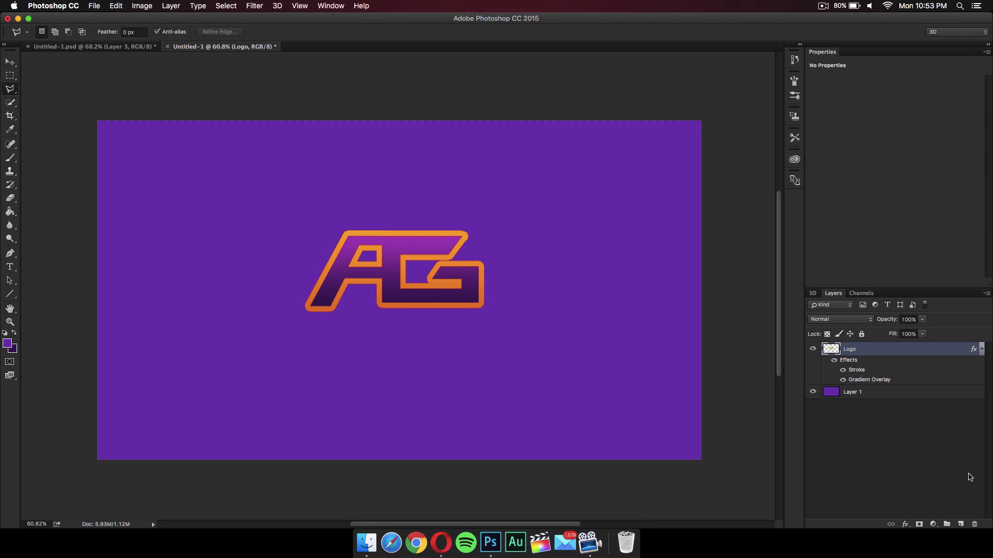
pyautogui.click(960, 525)
pyautogui.moveTo(853, 352); pyautogui.dragTo(851, 396)
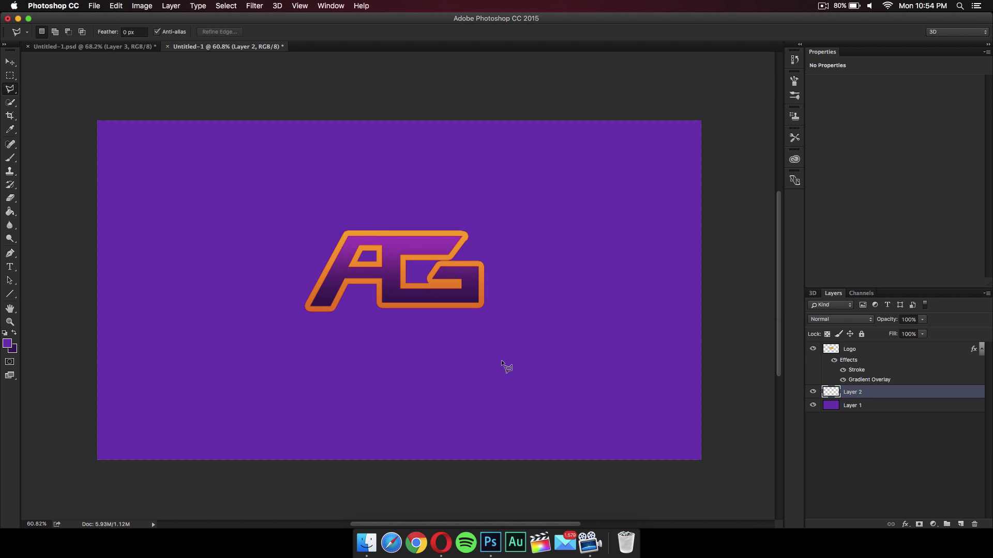
# - Draw a polygonal lasso selection around the logo, running diagonally through the A's slanted leg and enclosing everything to its right
pyautogui.press('super+equal')
pyautogui.press('super+equal')
pyautogui.press('super+equal')
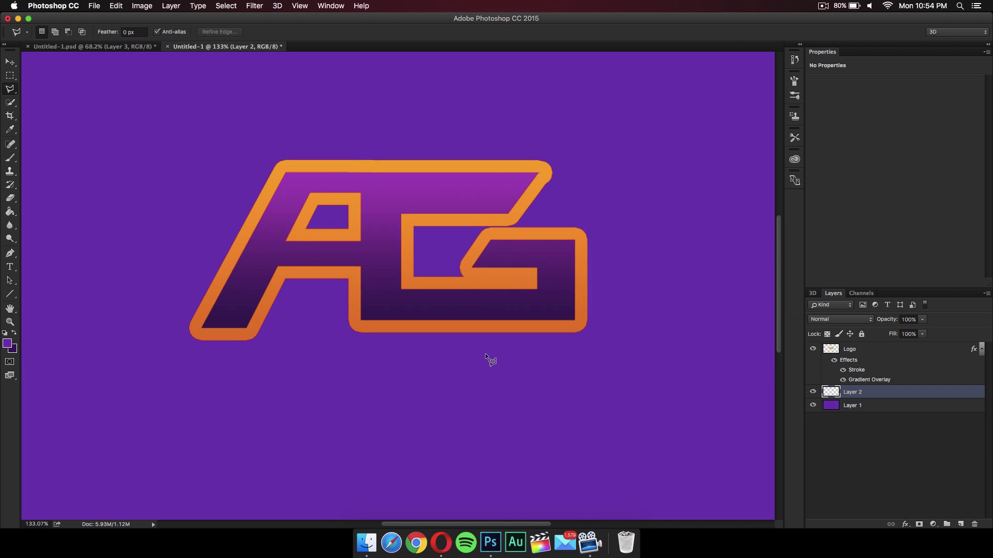
pyautogui.hscroll(-3, 485, 354)
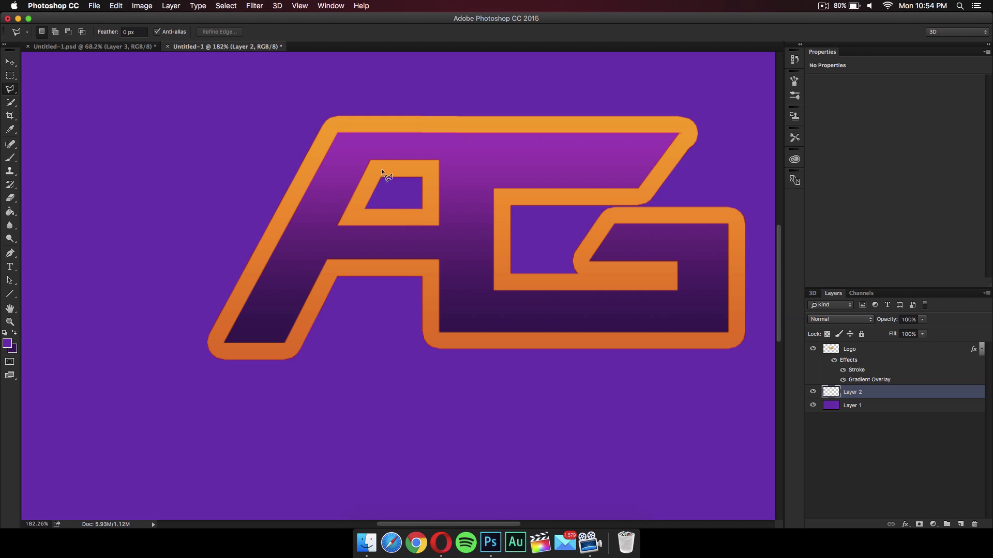
pyautogui.click(361, 156)
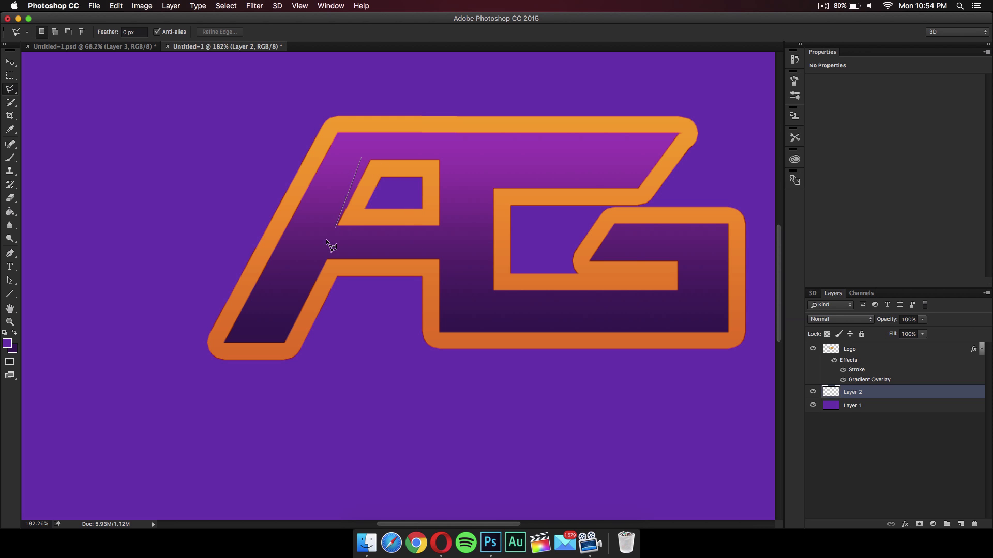
pyautogui.click(247, 358)
pyautogui.click(743, 359)
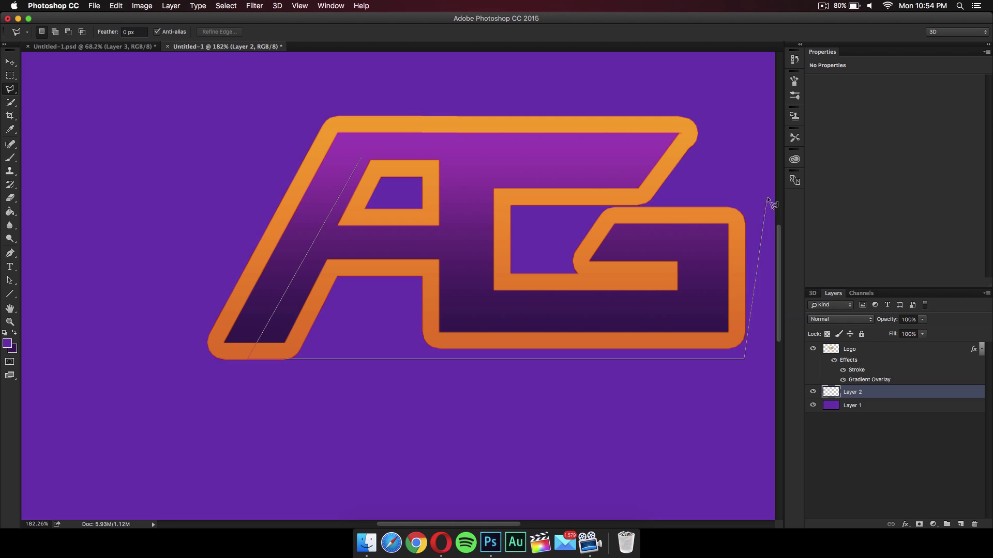
pyautogui.click(742, 201)
pyautogui.click(693, 122)
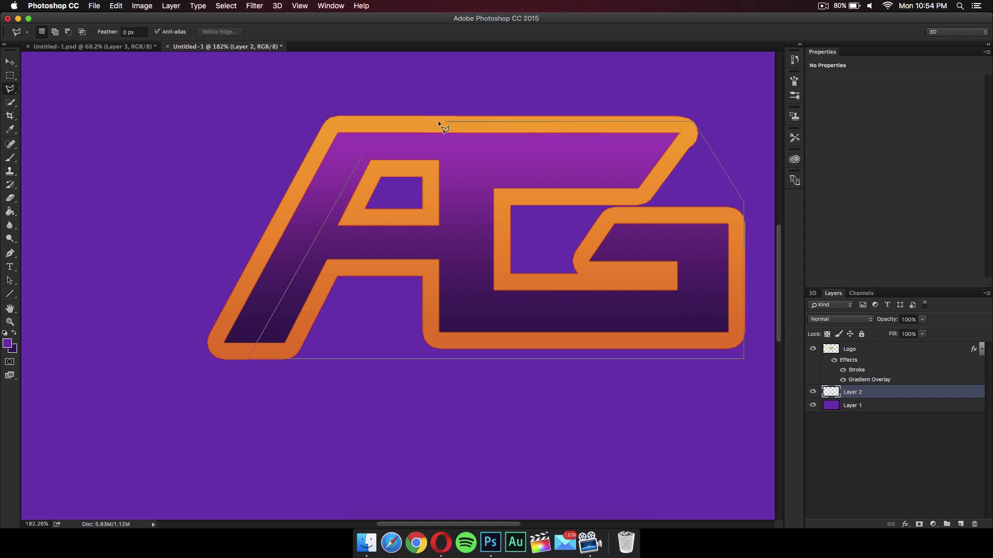
pyautogui.doubleClick(362, 156)
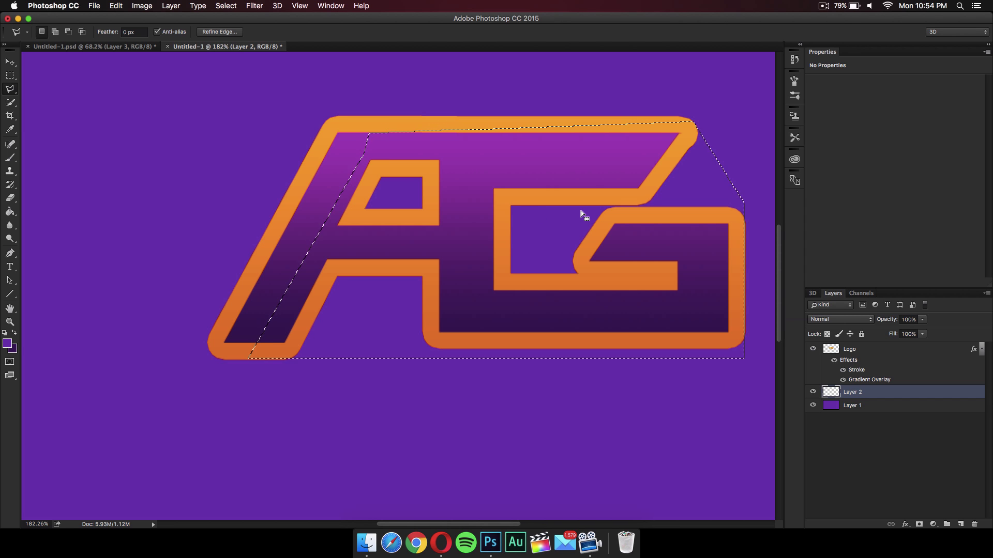
# - Fill the selection on Layer 2 with orange #ffa201 at 100% opacity in Normal mode, and clear the selection
pyautogui.scroll(-3, 581, 210)
pyautogui.rightClick(476, 246)
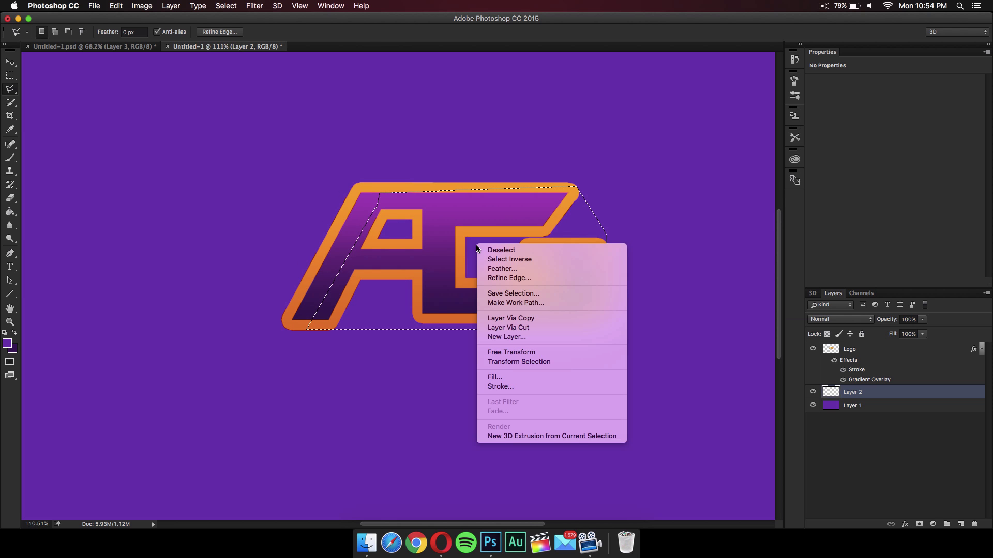
pyautogui.click(512, 377)
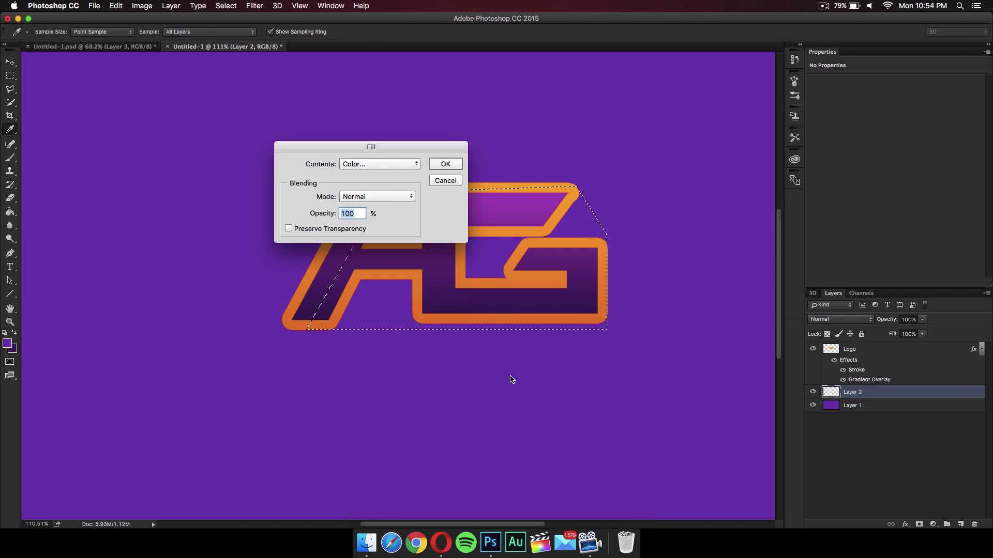
pyautogui.click(376, 167)
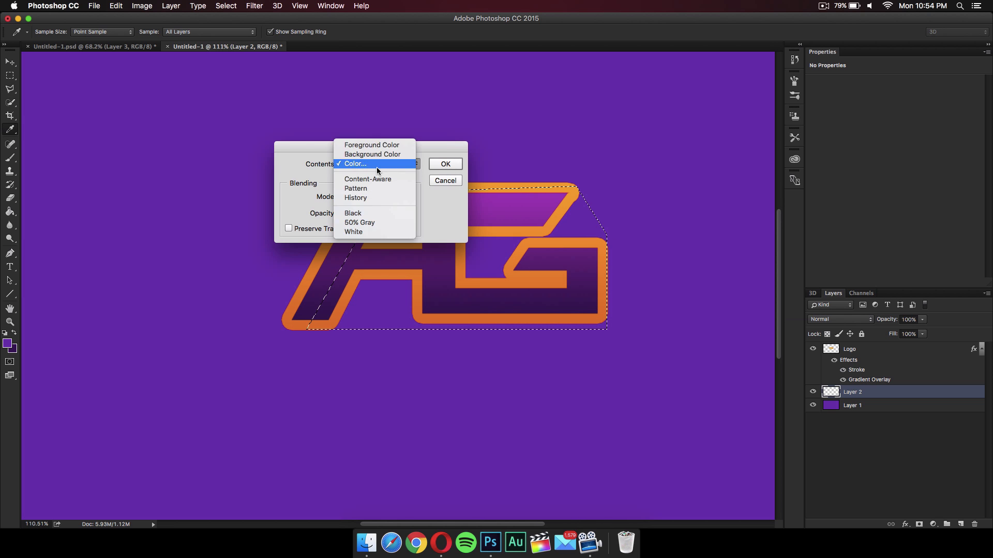
pyautogui.click(376, 165)
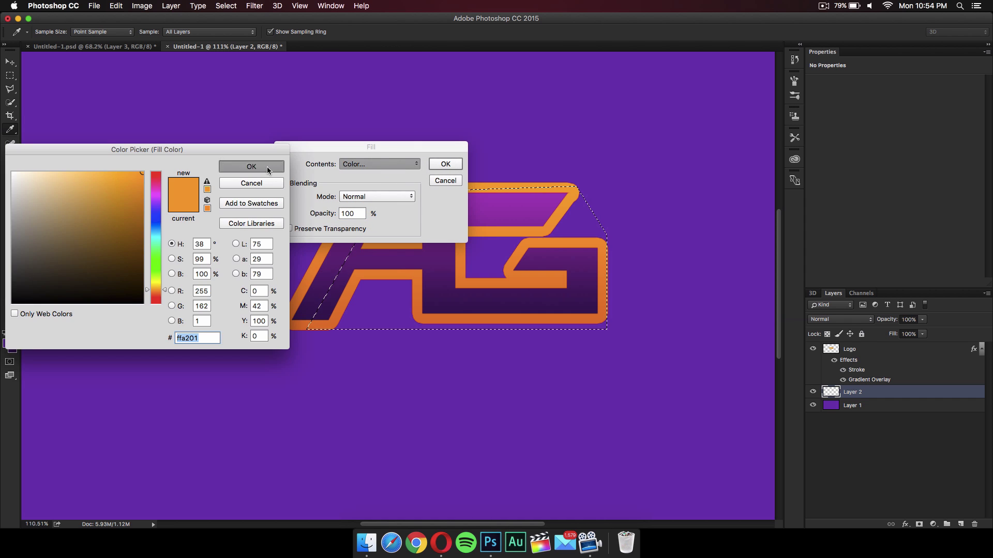
pyautogui.press('Return')
pyautogui.click(452, 163)
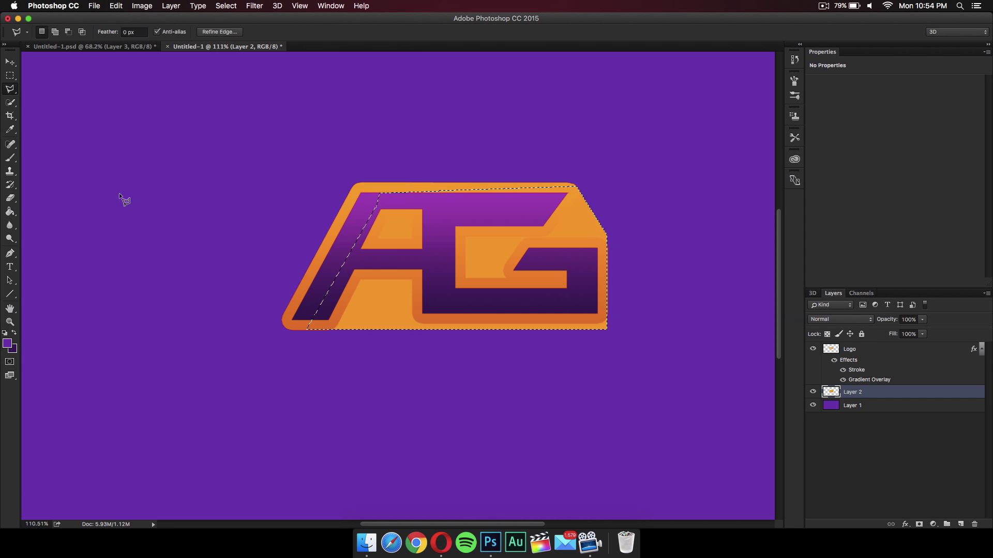
pyautogui.click(10, 75)
pyautogui.click(240, 175)
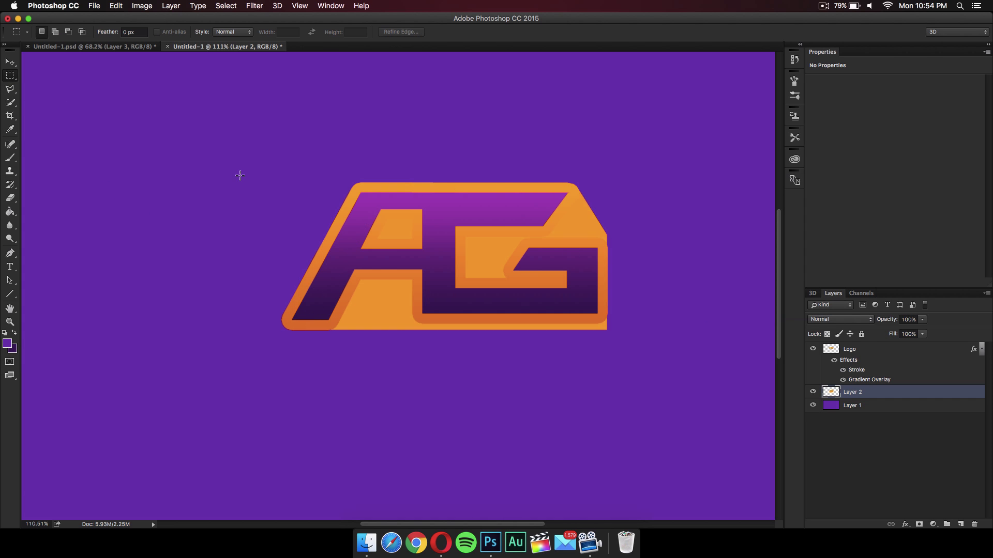
# - Add a Gradient Overlay to Layer 2 and set its starting color stop to #ffa700, sampled from the logo stroke's upper edge
pyautogui.rightClick(869, 394)
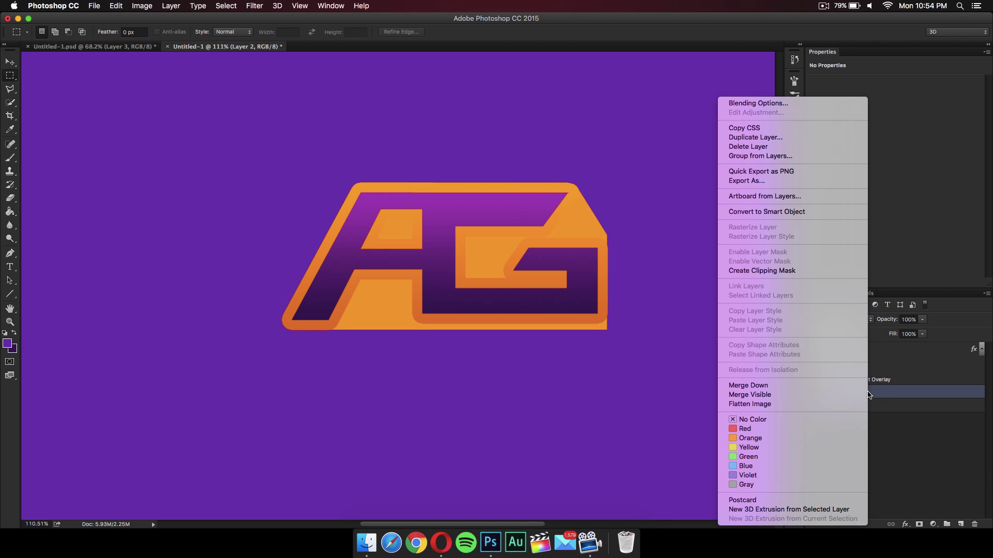
pyautogui.click(776, 104)
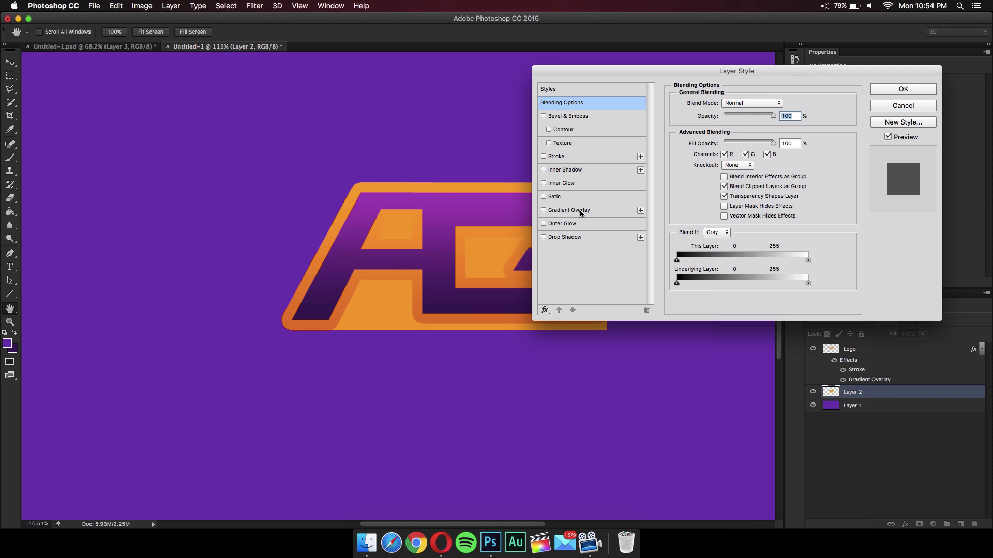
pyautogui.click(580, 212)
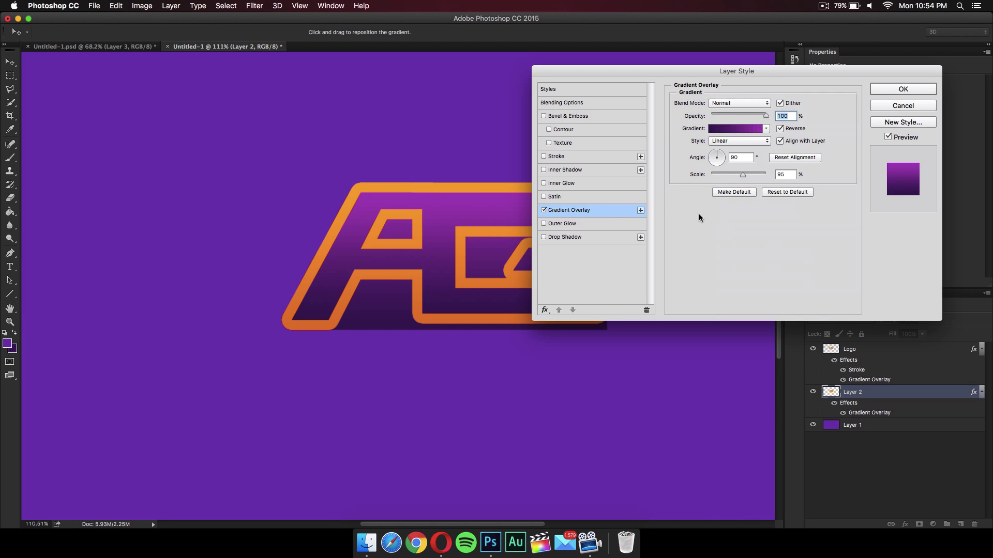
pyautogui.click(718, 134)
pyautogui.click(411, 289)
pyautogui.doubleClick(411, 289)
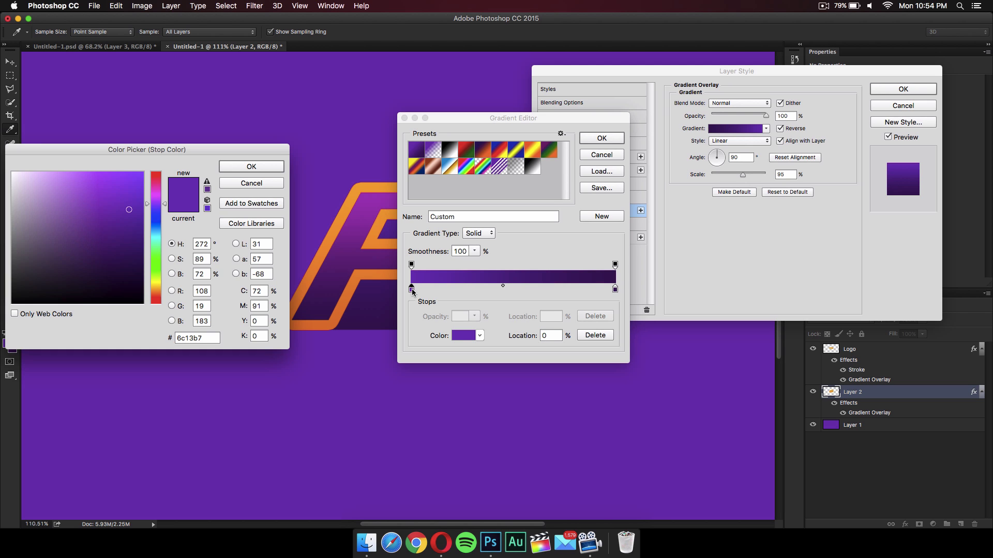
pyautogui.moveTo(158, 151); pyautogui.dragTo(700, 150)
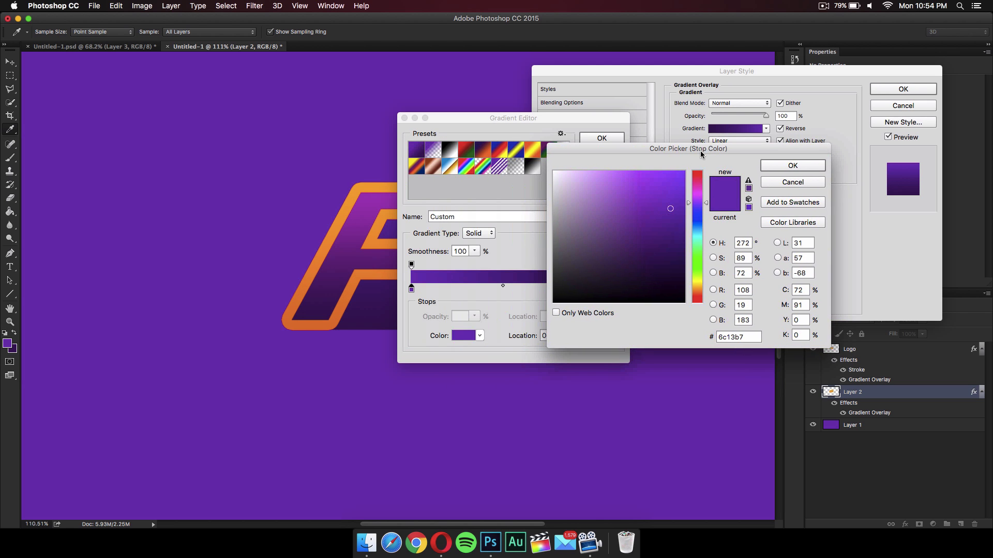
pyautogui.click(366, 184)
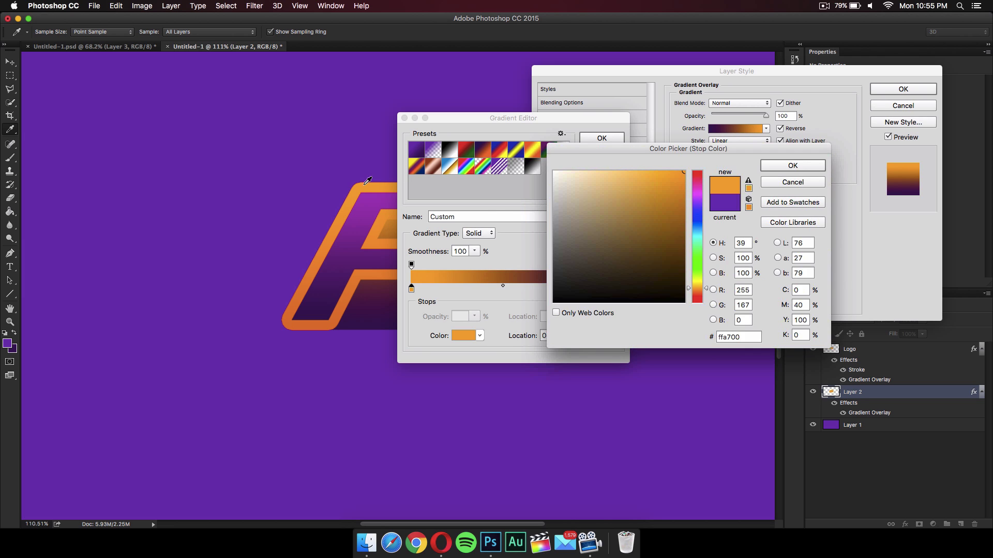
pyautogui.click(788, 166)
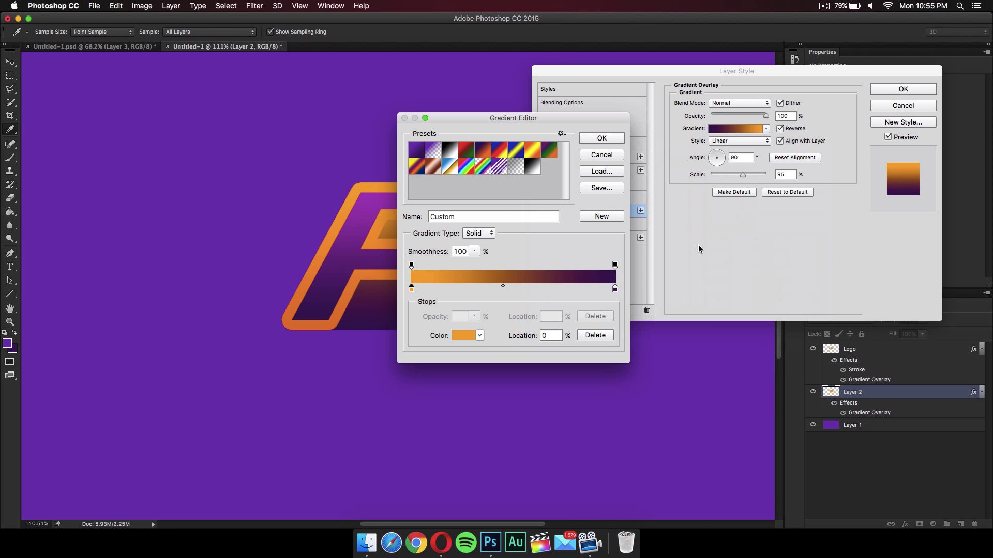
# - Set the overlay gradient's ending color stop to dark orange #e27a0c, sampled from the stroke's lower corner, and apply the layer style
pyautogui.doubleClick(615, 288)
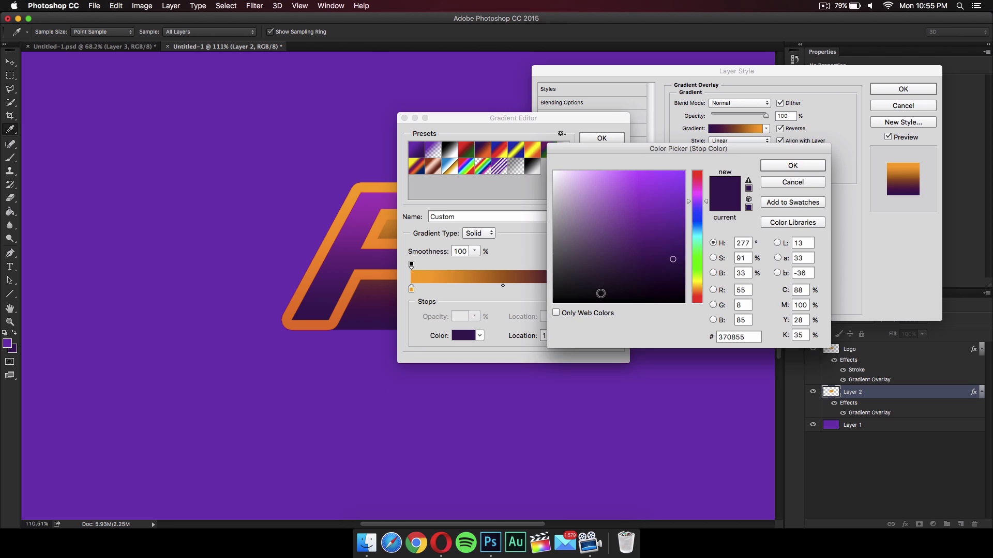
pyautogui.click(294, 317)
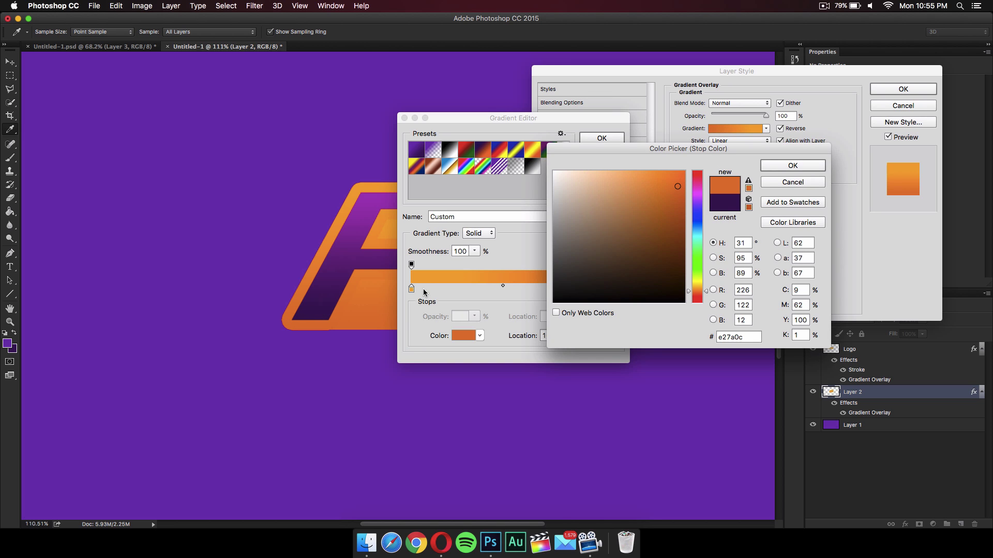
pyautogui.click(785, 165)
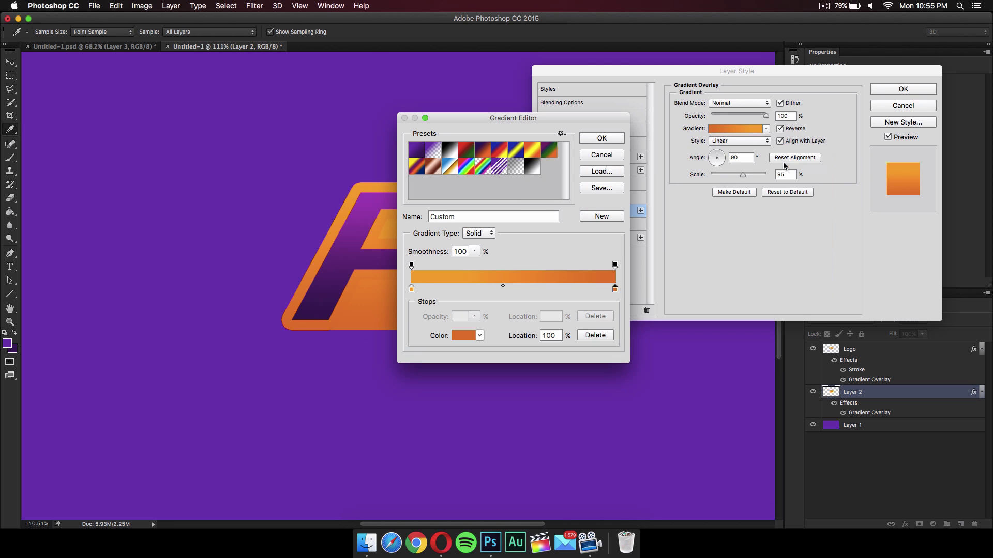
pyautogui.click(601, 139)
pyautogui.moveTo(665, 71); pyautogui.dragTo(311, 221)
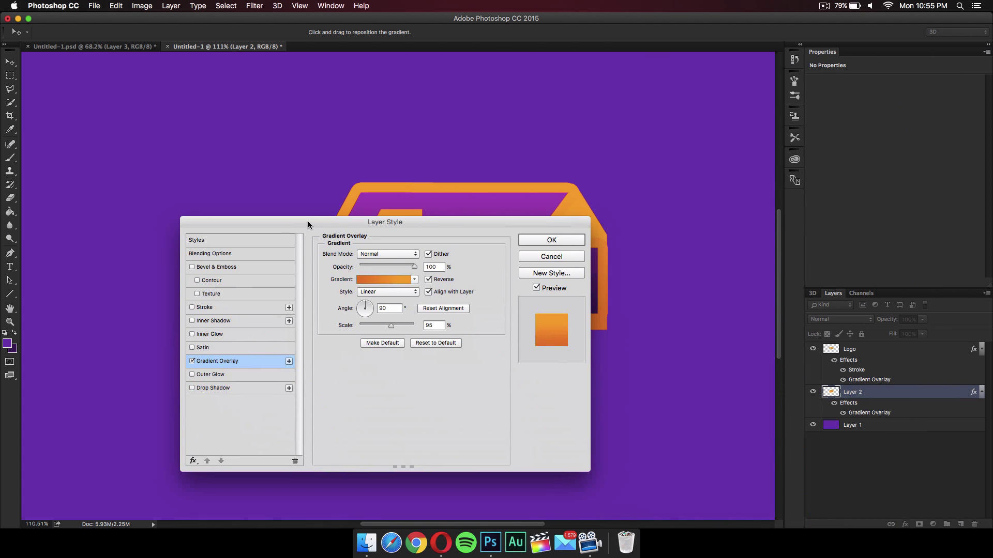
pyautogui.click(561, 238)
# - Trim a thin vertical strip off the orange backing shape's right edge using a rectangular marquee, and deselect with the Logo layer active
pyautogui.hscroll(5, 654, 274)
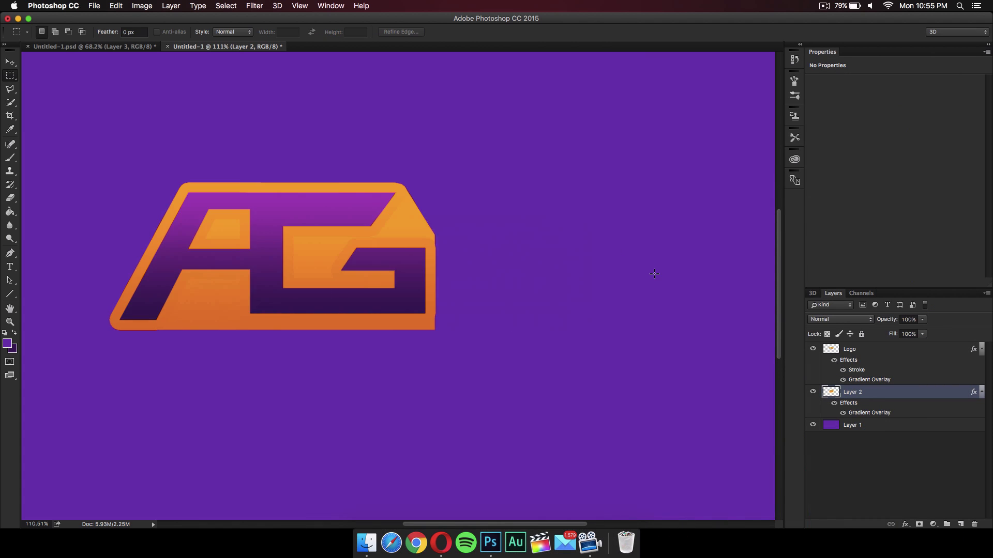
pyautogui.scroll(8, 654, 273)
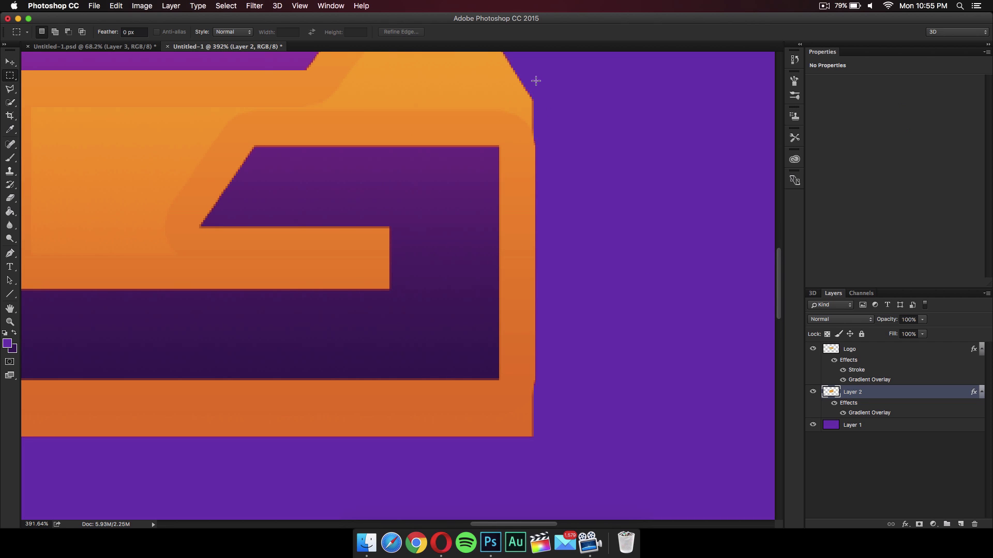
pyautogui.moveTo(530, 77); pyautogui.dragTo(581, 468)
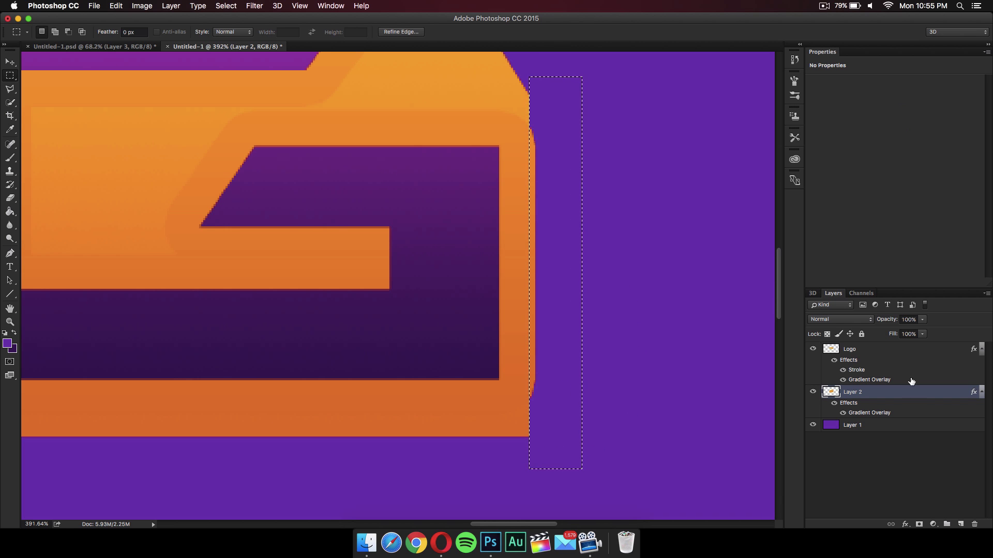
pyautogui.click(884, 350)
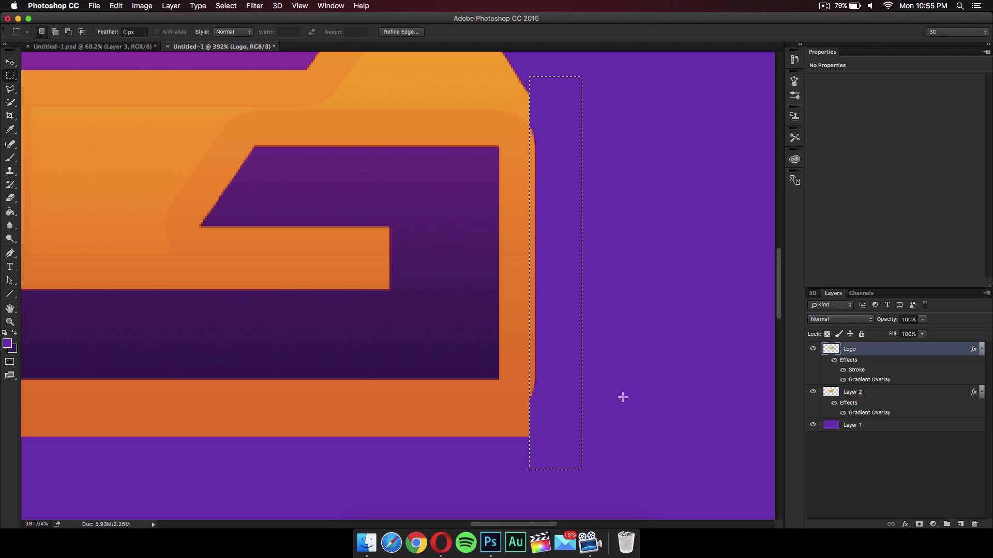
pyautogui.press('super+d')
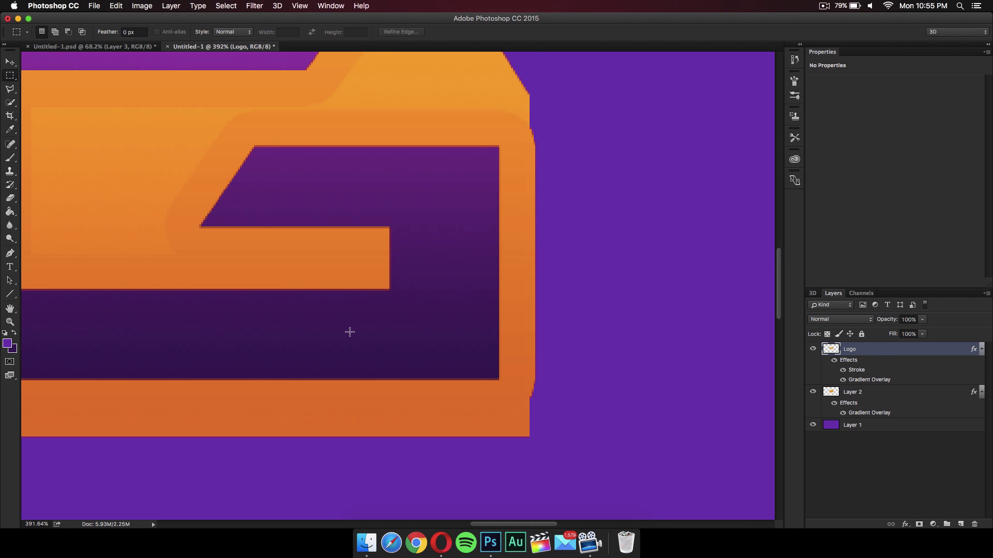
pyautogui.scroll(-10, 349, 332)
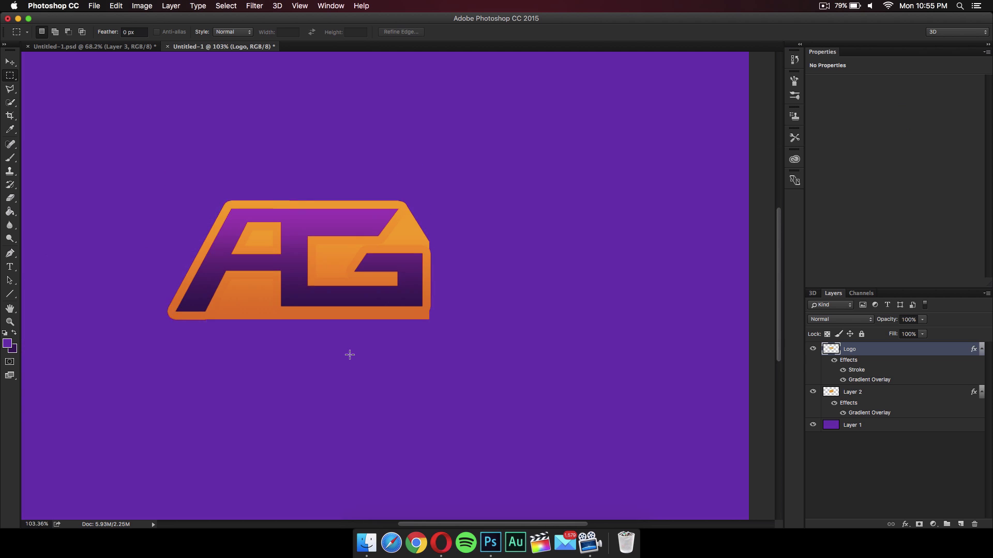
pyautogui.scroll(-5, 349, 355)
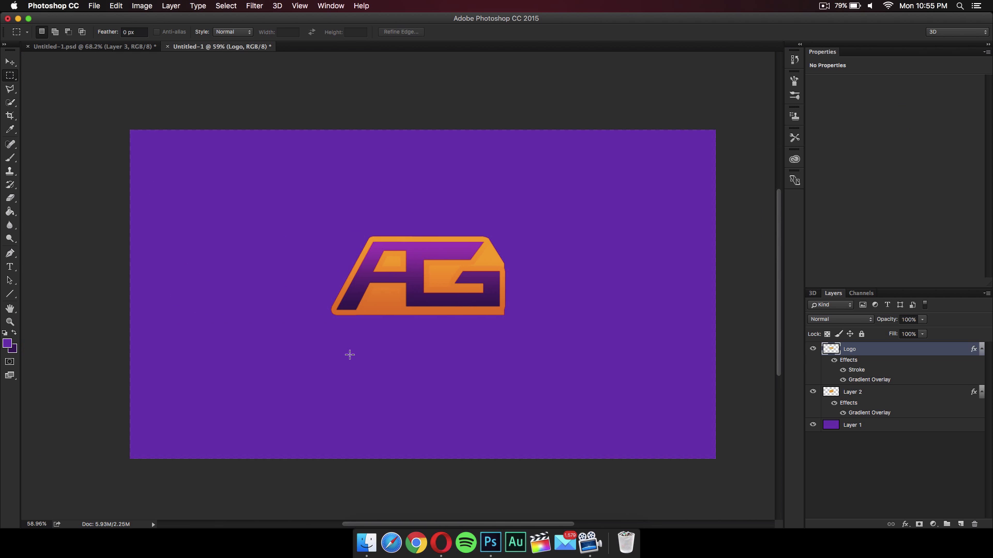
# - Fill Layer 1 with a linear gradient from purple #6c0db2 to dark purple, running downward from beside the logo to beyond the canvas's lower edge
pyautogui.click(877, 431)
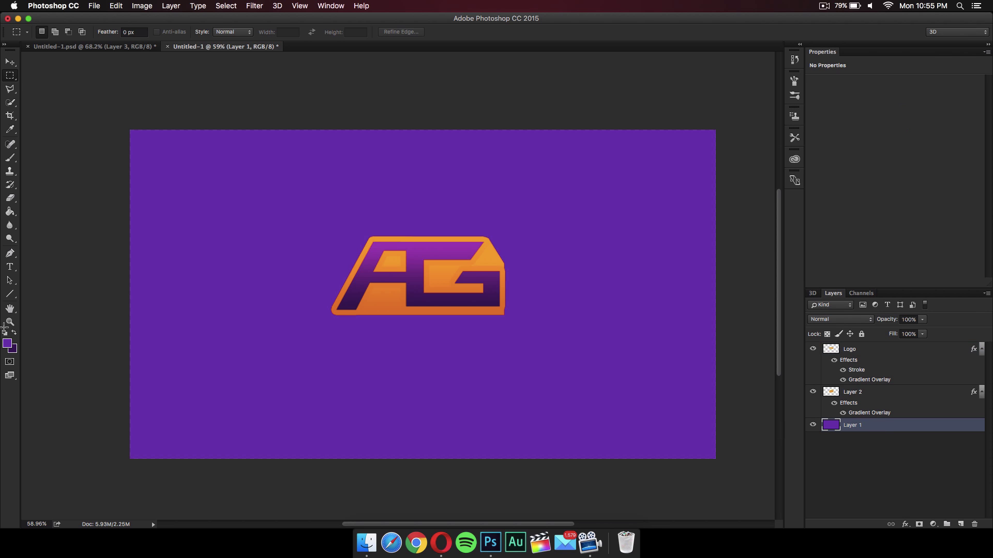
pyautogui.click(9, 212)
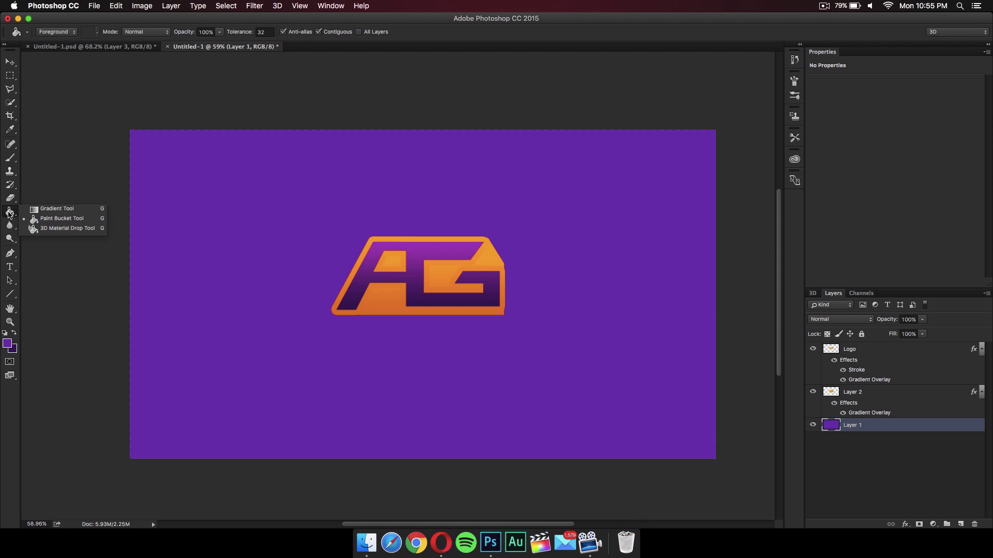
pyautogui.click(68, 209)
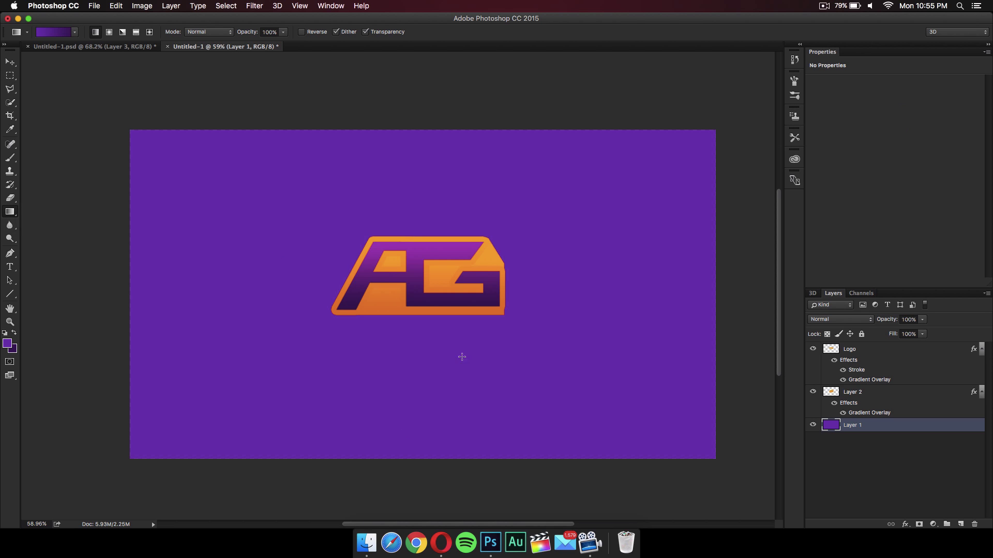
pyautogui.click(8, 343)
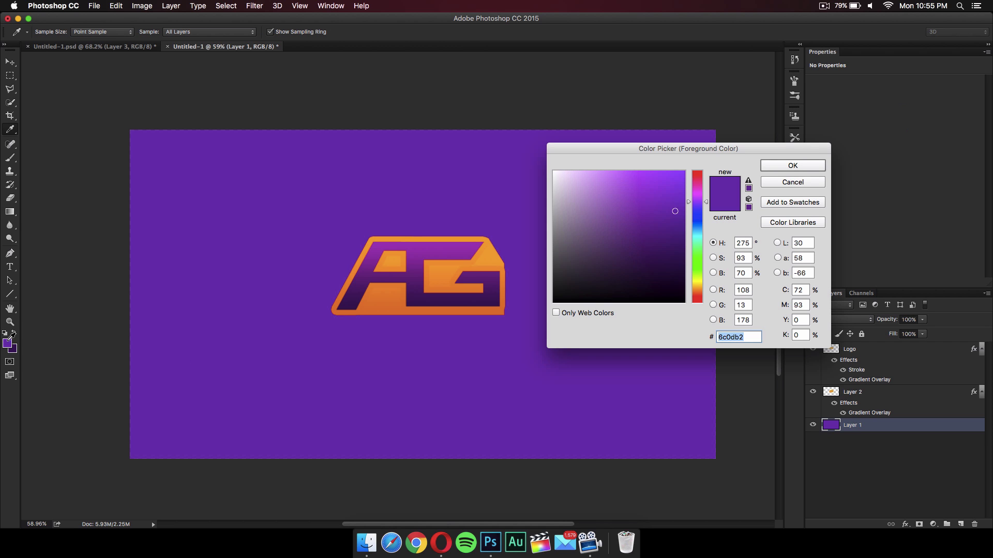
pyautogui.click(772, 164)
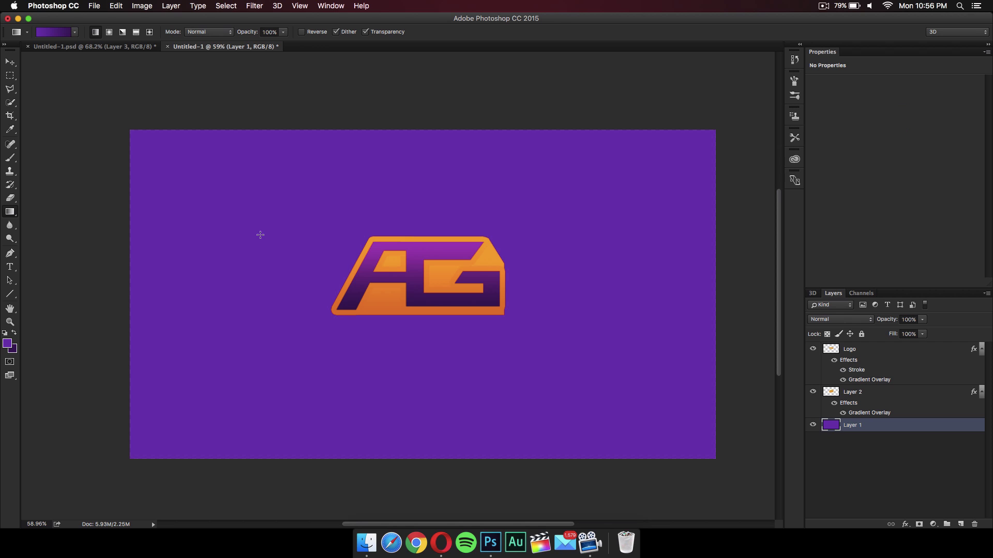
pyautogui.moveTo(320, 250); pyautogui.dragTo(352, 516)
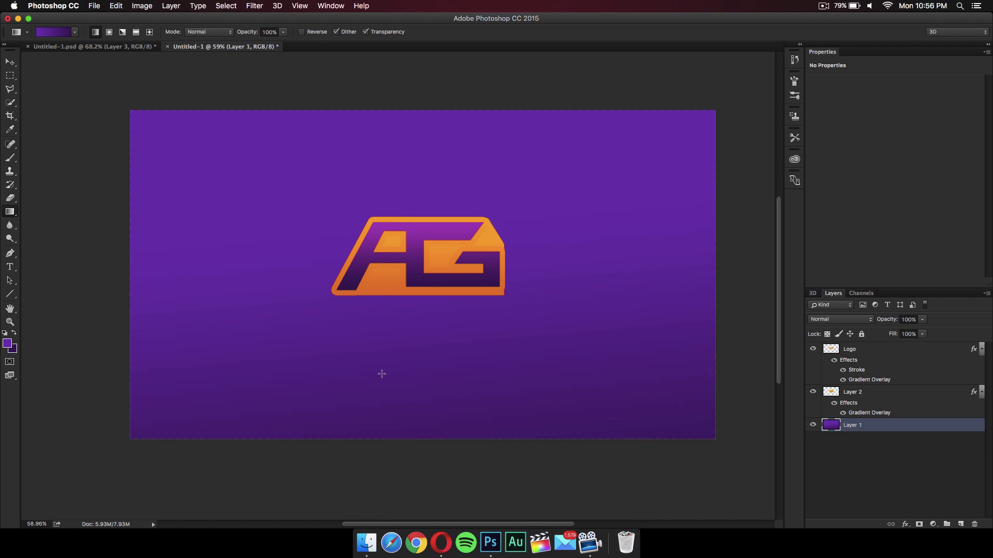
# - Merge Layer 2 and the Logo layer into a single layer
pyautogui.scroll(-3, 381, 374)
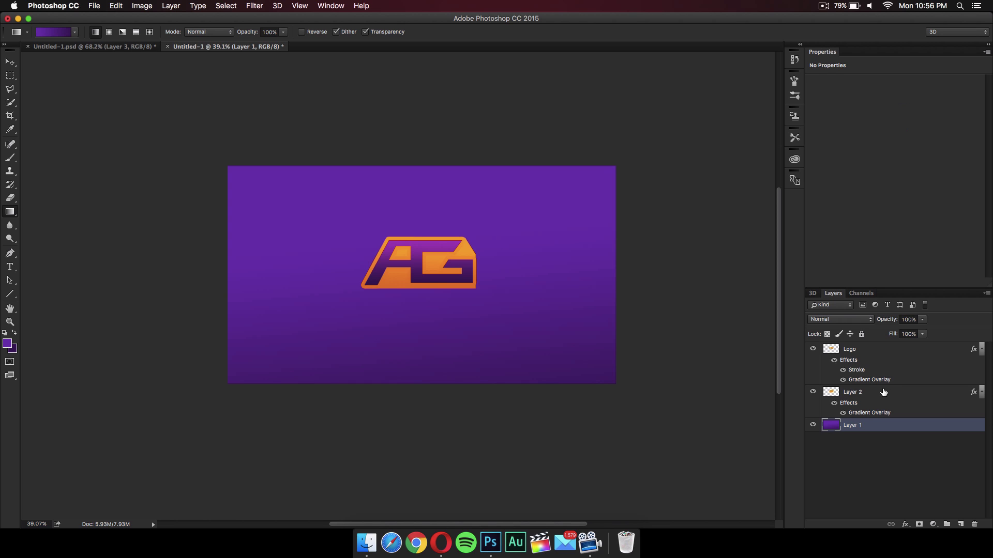
pyautogui.click(862, 395)
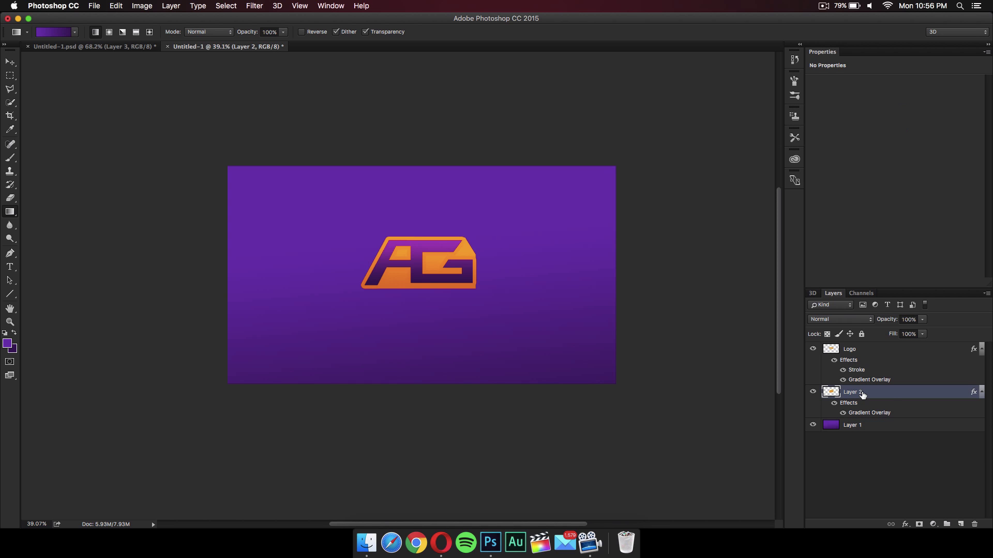
pyautogui.keyDown('shift'); pyautogui.click(846, 352); pyautogui.keyUp('shift')
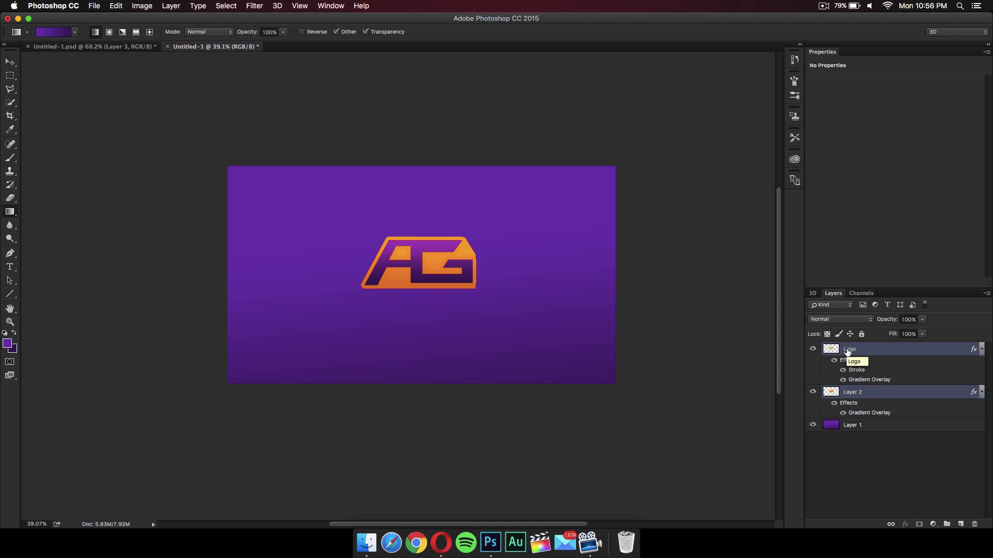
pyautogui.rightClick(847, 351)
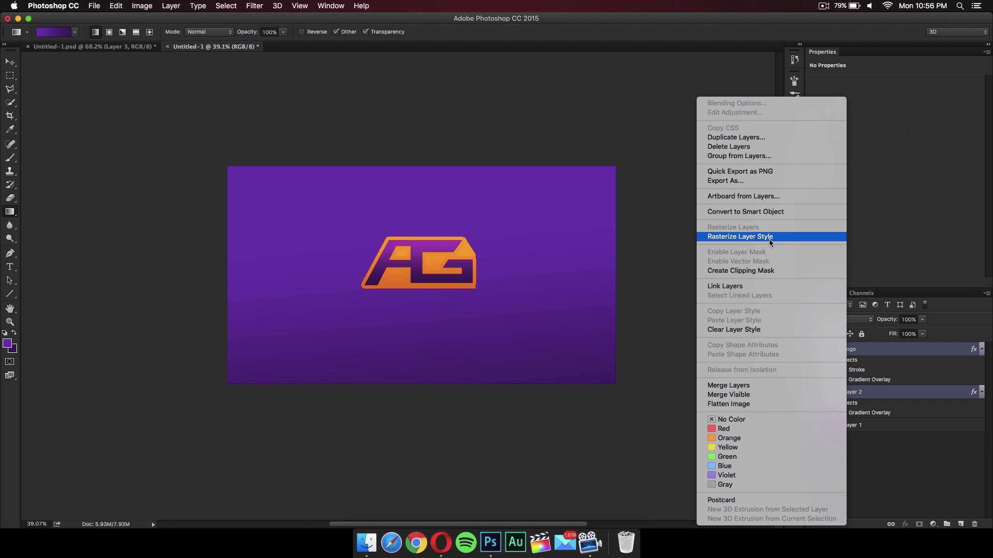
pyautogui.click(739, 388)
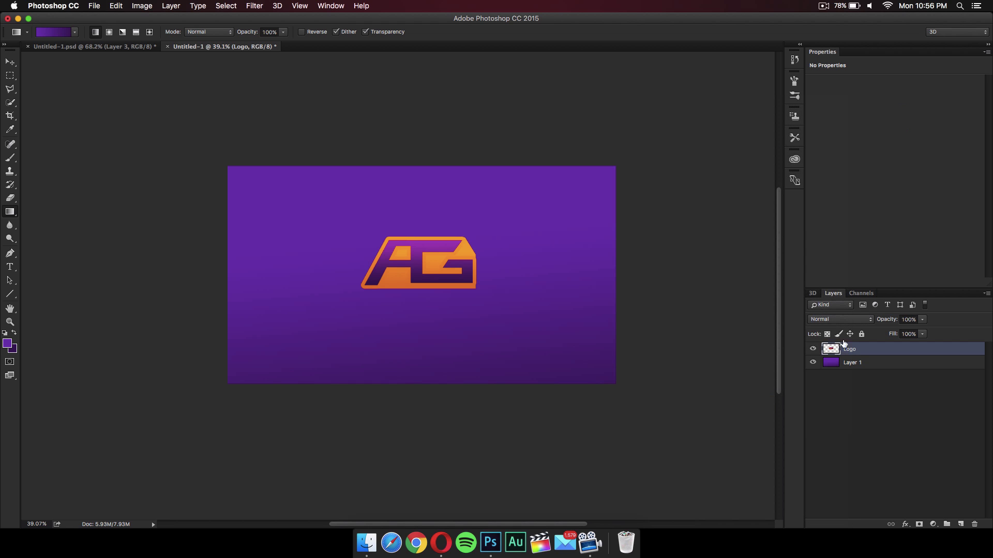
# - Scale the merged logo down to about 78% width and 87% height, and reposition it near the canvas center
pyautogui.click(10, 62)
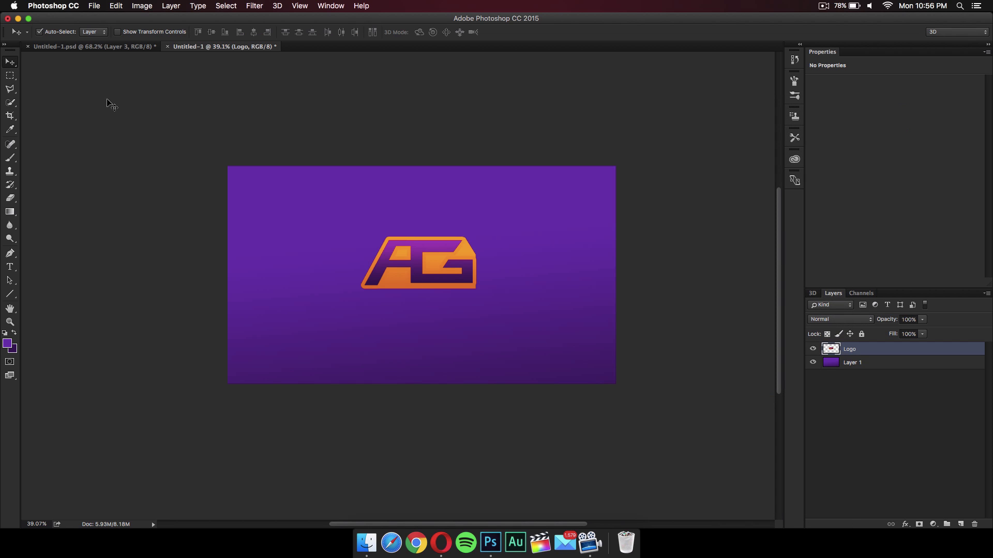
pyautogui.moveTo(448, 267)
pyautogui.mouseDown()
pyautogui.moveTo(308, 217)
pyautogui.moveTo(422, 321)
pyautogui.moveTo(443, 269)
pyautogui.mouseUp()
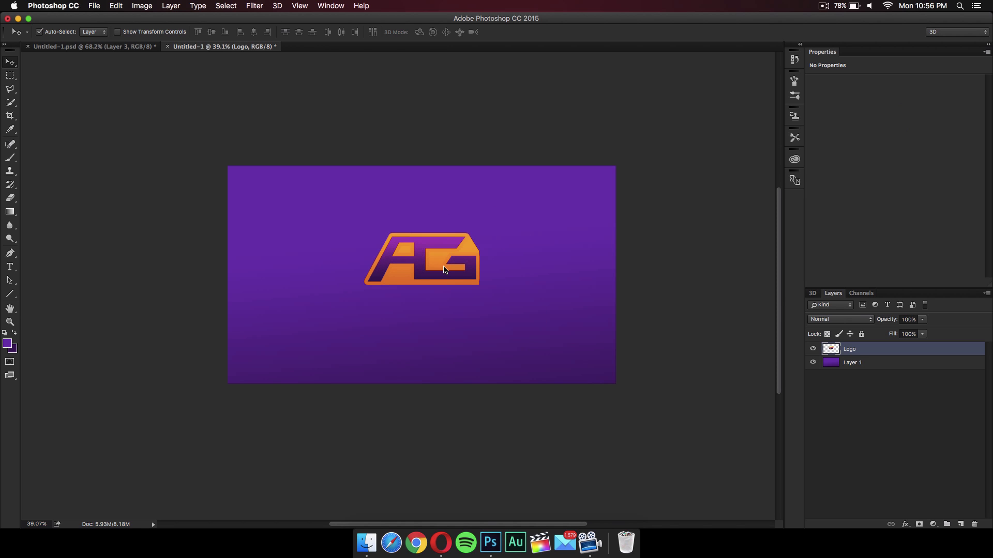
pyautogui.press('super')
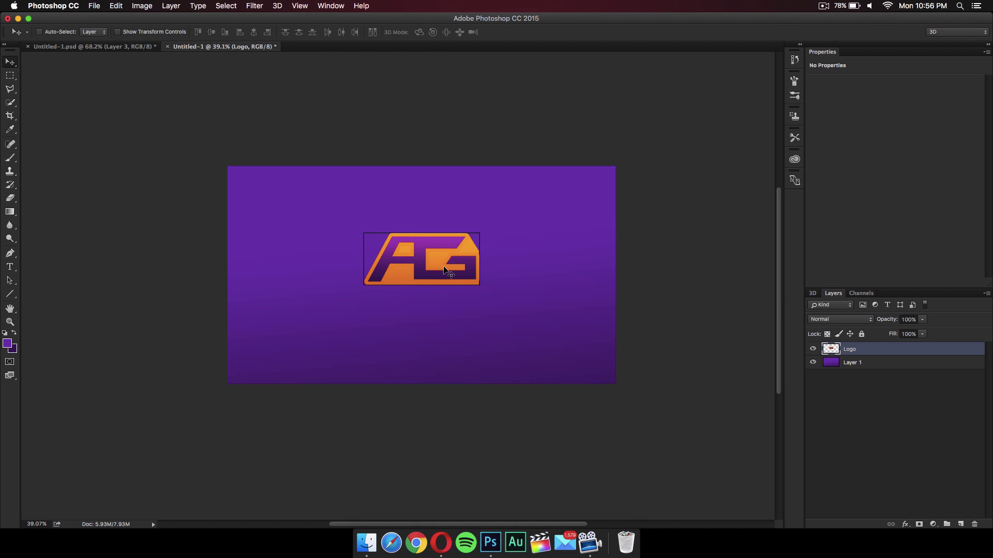
pyautogui.press('super+t')
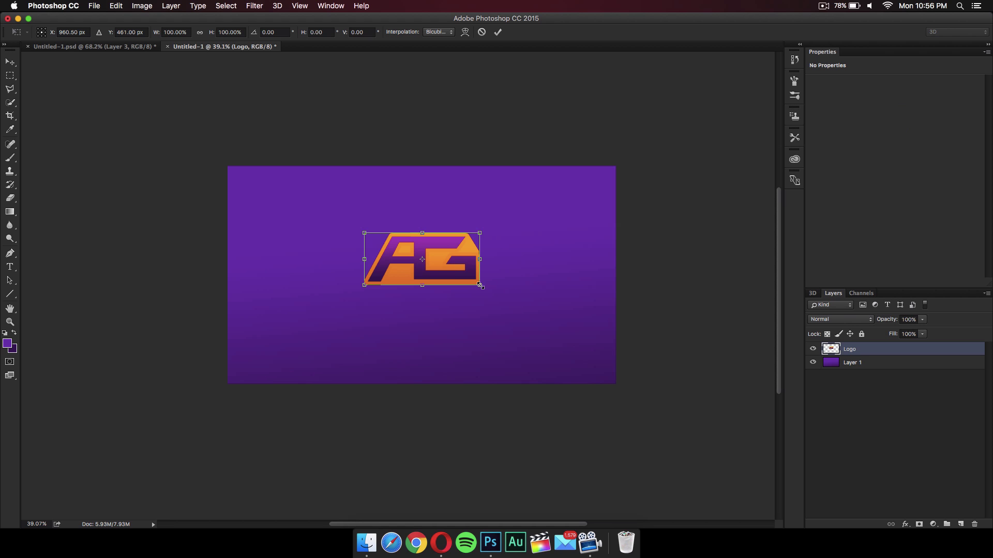
pyautogui.moveTo(480, 285); pyautogui.dragTo(454, 257)
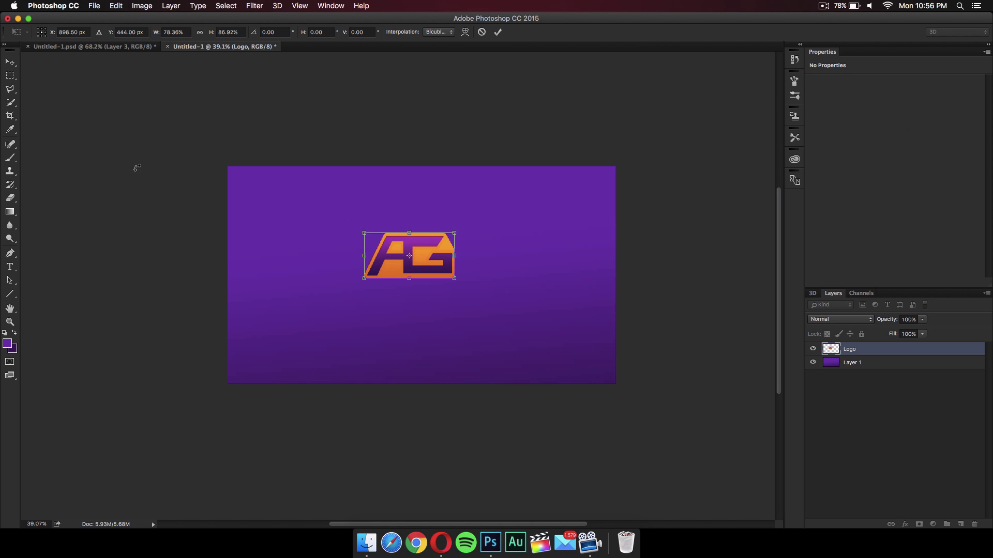
pyautogui.click(10, 62)
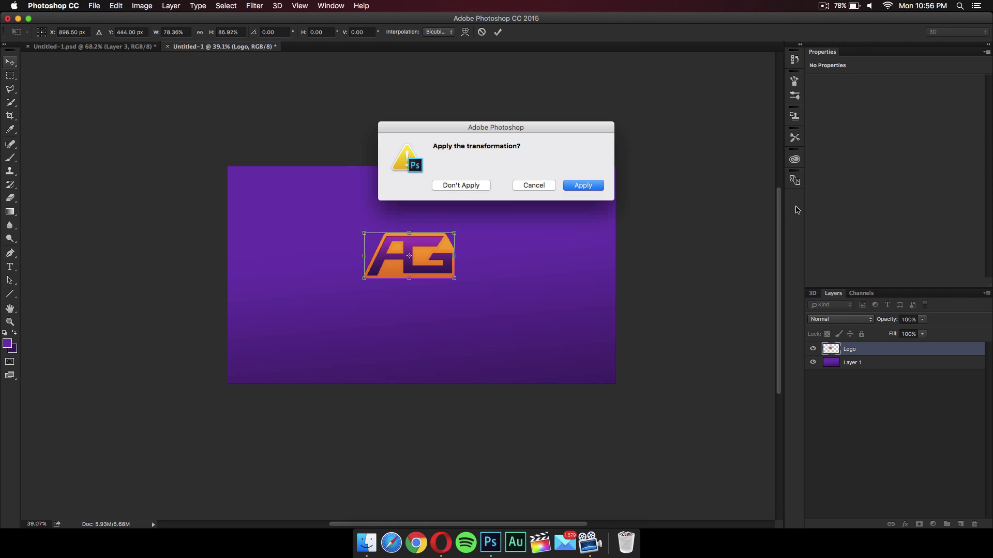
pyautogui.click(593, 187)
pyautogui.moveTo(420, 267)
pyautogui.mouseDown()
pyautogui.moveTo(444, 263)
pyautogui.moveTo(436, 276)
pyautogui.mouseUp()
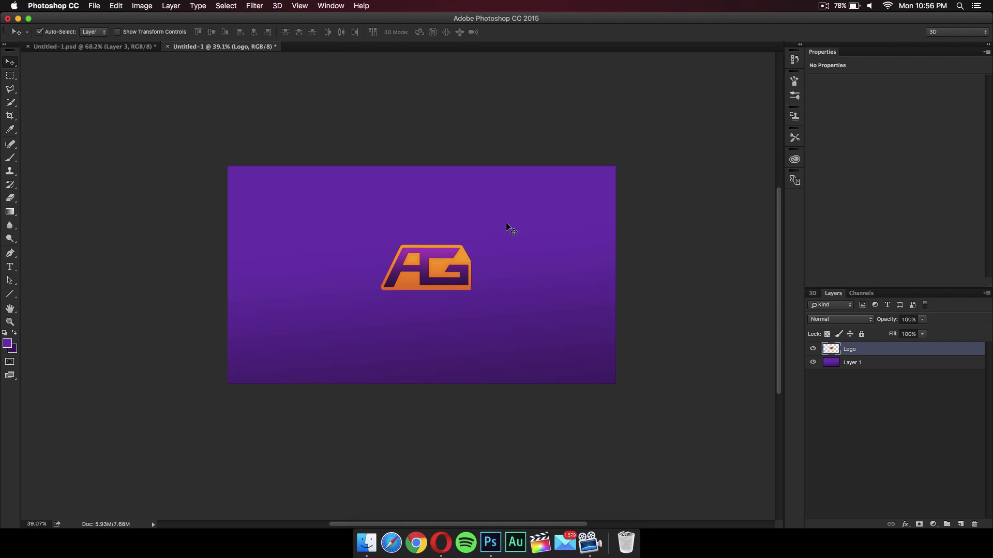
# - Create a wide paragraph text box below the logo containing "AG GAMING"
pyautogui.scroll(5, 522, 309)
pyautogui.hscroll(3, 522, 308)
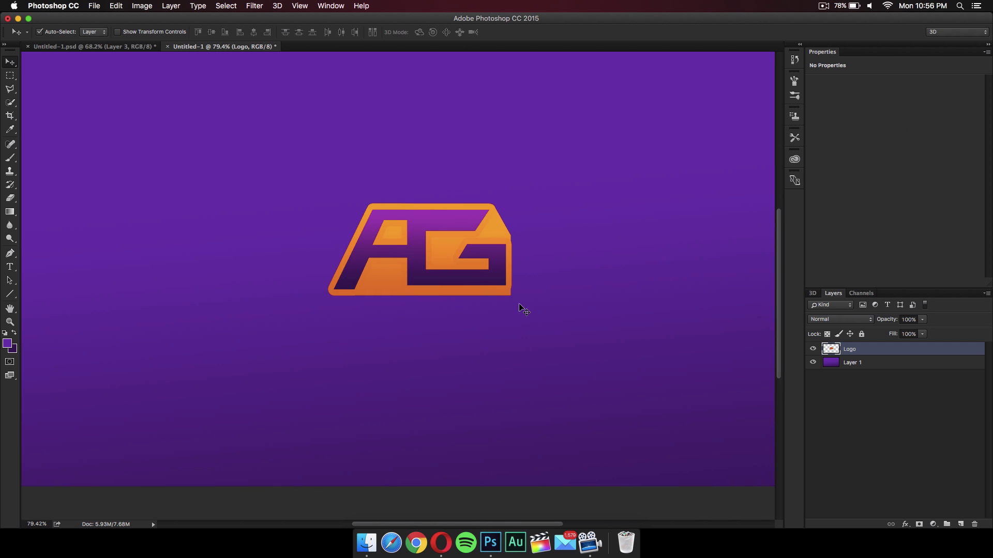
pyautogui.hscroll(-2, 522, 309)
pyautogui.click(10, 267)
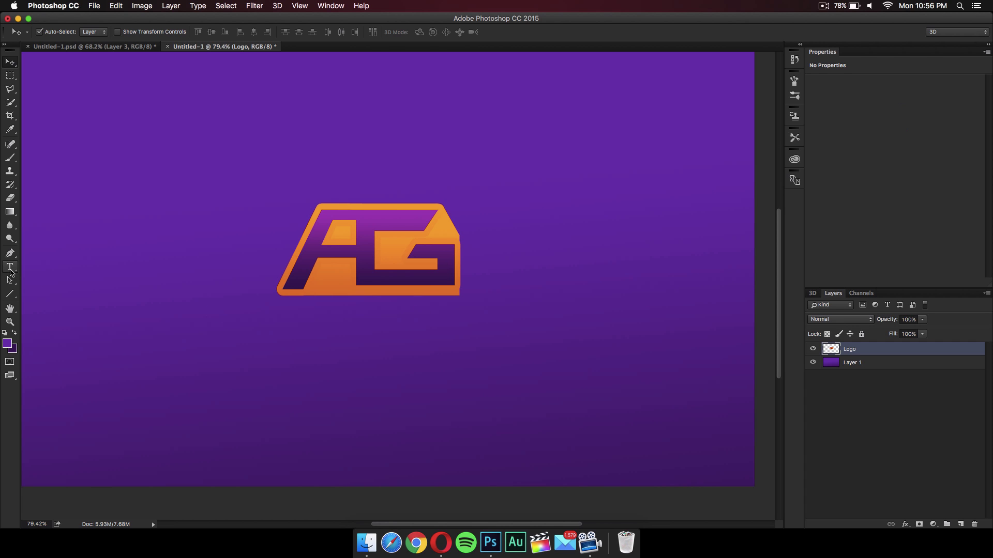
pyautogui.moveTo(174, 370); pyautogui.dragTo(575, 455)
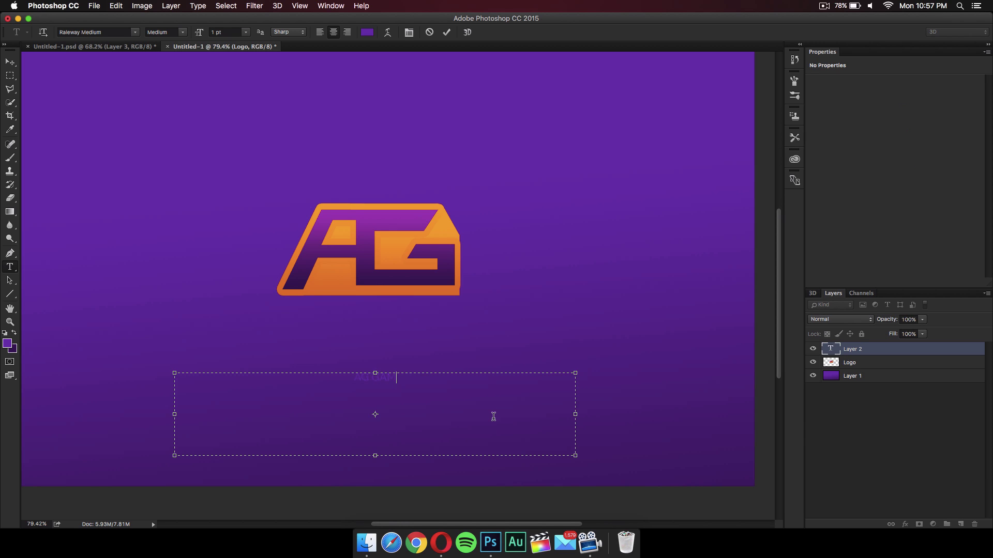
pyautogui.write('AG GAMING')
# - Set all of the AG GAMING text to Raleway Black Italic and commit the text
pyautogui.press('super+a')
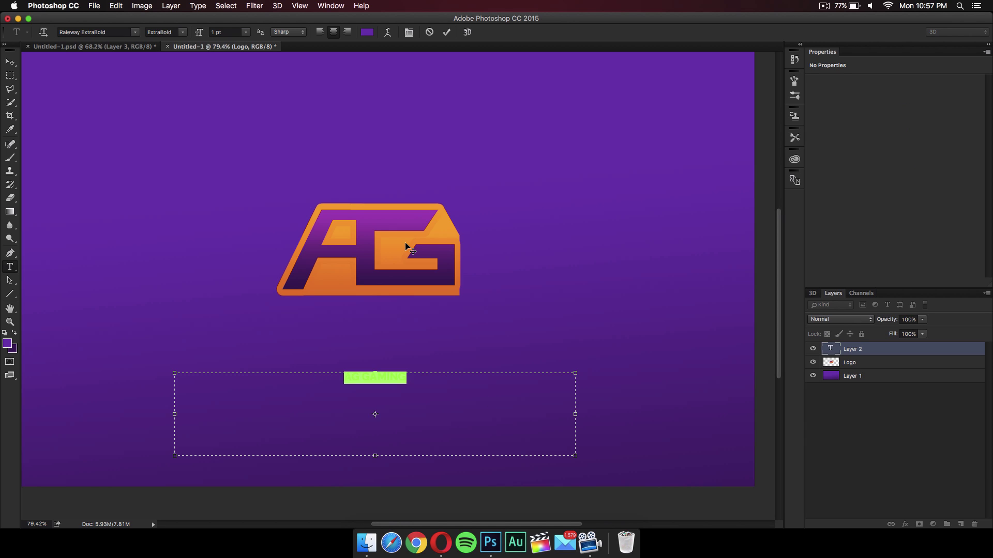
pyautogui.scroll(-1, 466, 366)
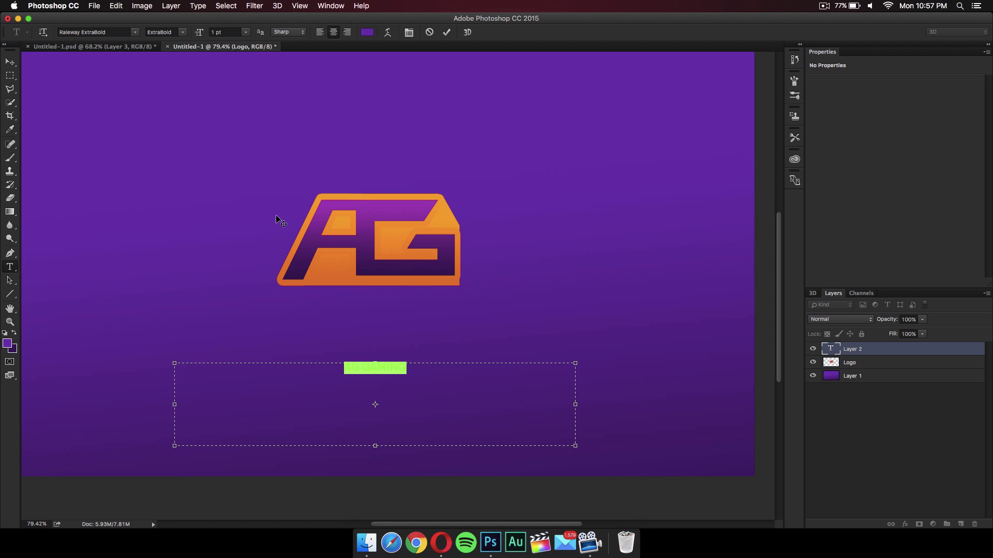
pyautogui.click(183, 34)
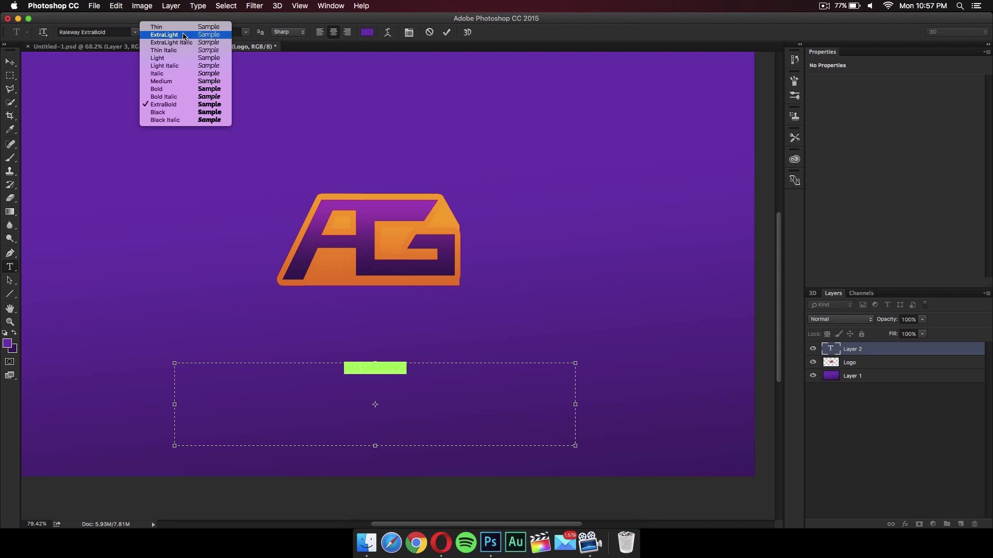
pyautogui.click(187, 121)
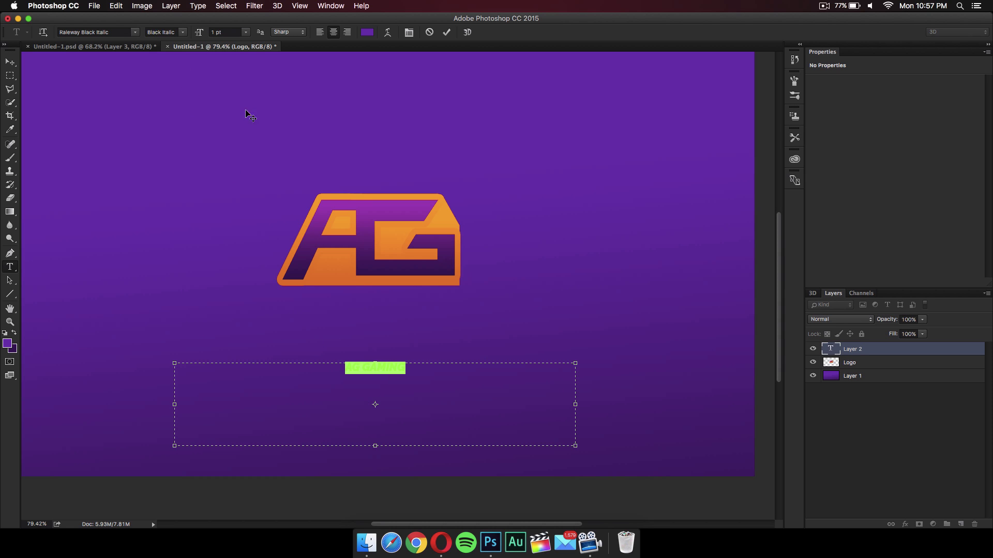
pyautogui.click(8, 64)
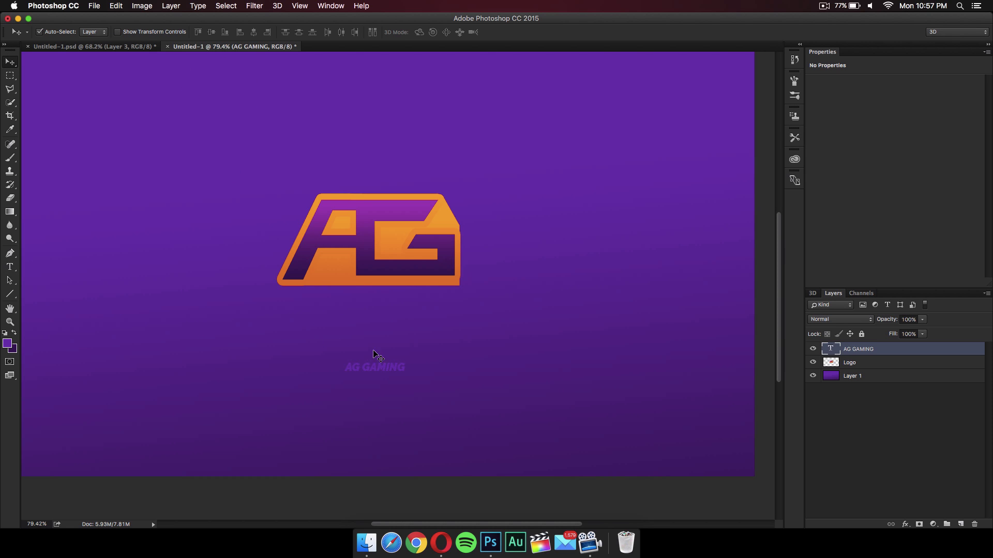
# - Scale the AG GAMING text up proportionally to about 147% and place it centered just beneath the logo
pyautogui.press('super+t')
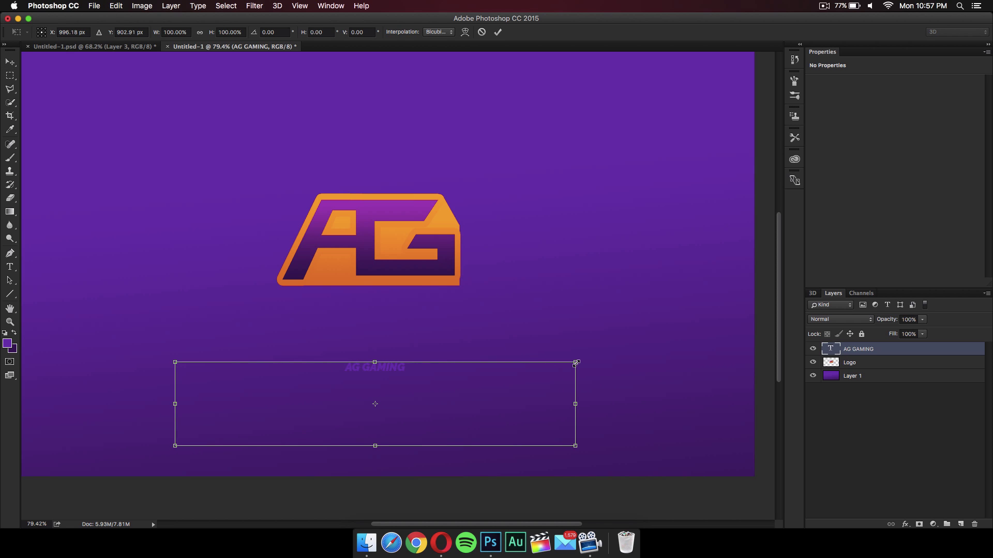
pyautogui.moveTo(691, 249); pyautogui.dragTo(740, 228)
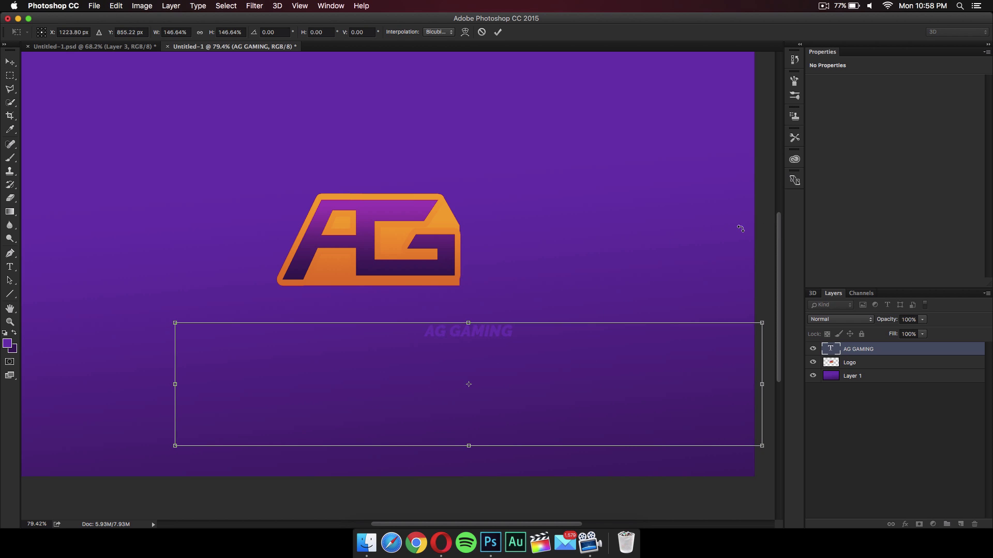
pyautogui.click(10, 63)
pyautogui.click(596, 187)
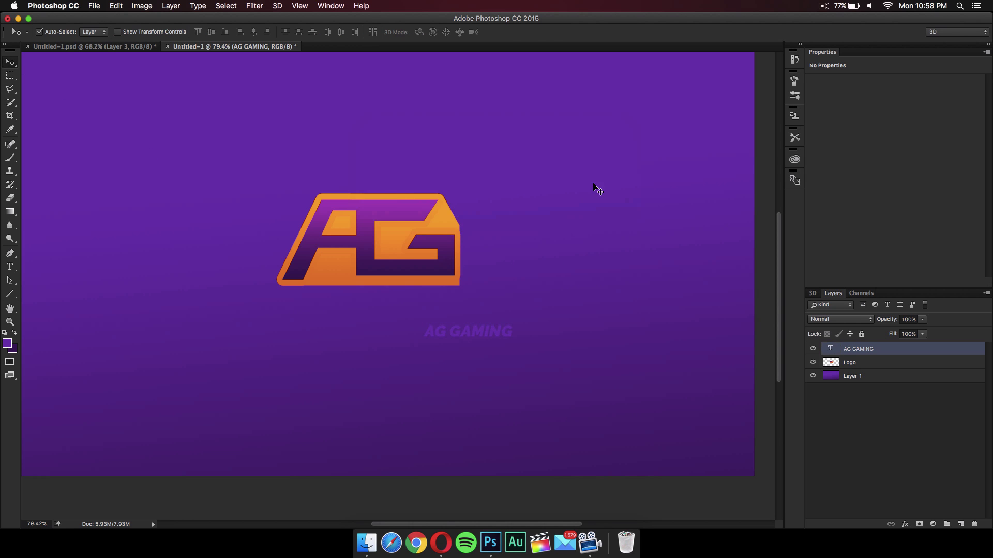
pyautogui.moveTo(493, 338); pyautogui.dragTo(391, 319)
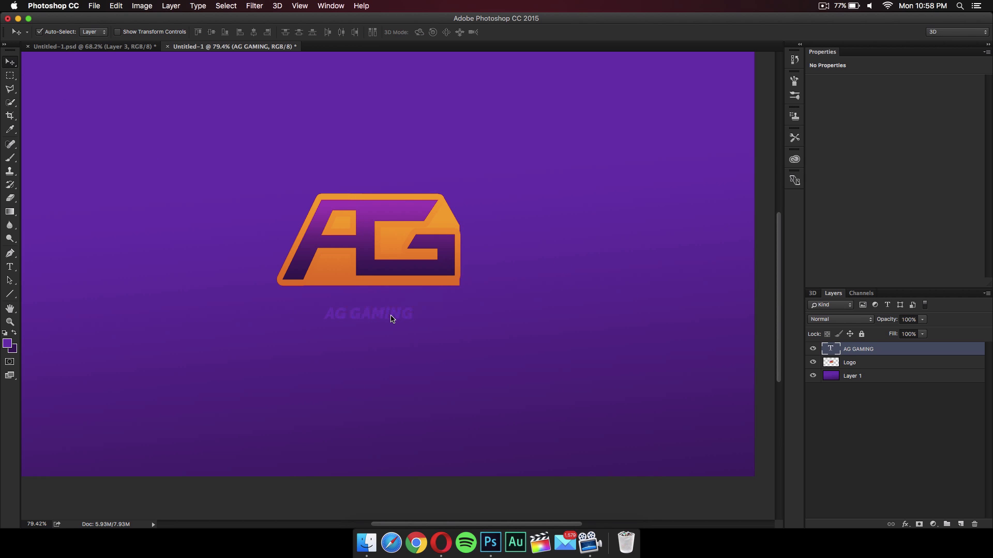
# - Add a Color Overlay effect to the AG GAMING text layer, keeping the logo in view
pyautogui.rightClick(847, 353)
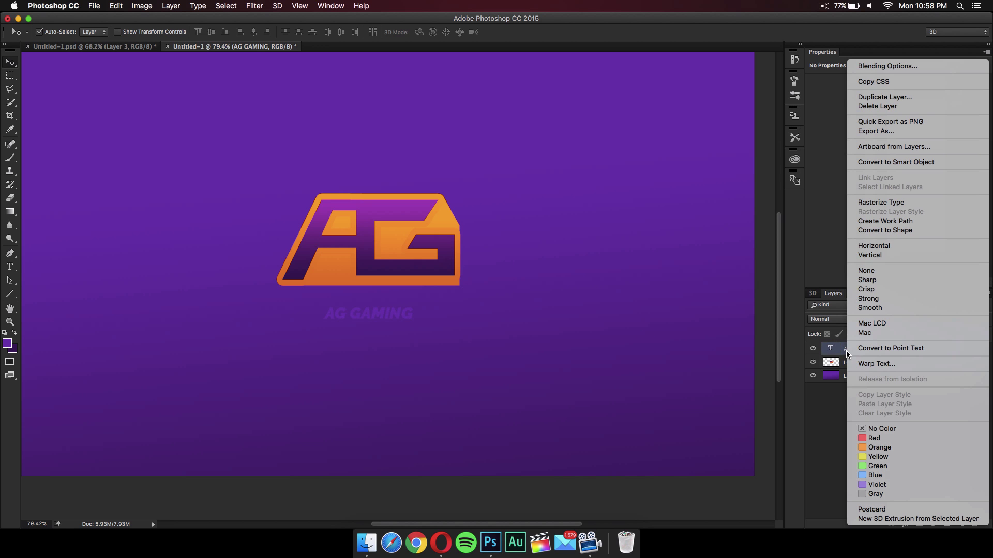
pyautogui.click(903, 66)
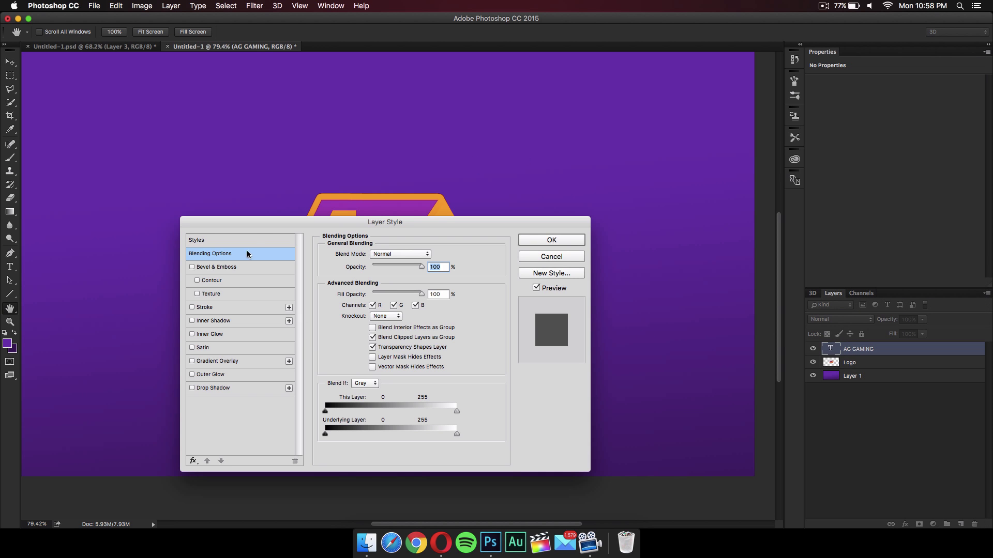
pyautogui.moveTo(253, 222); pyautogui.dragTo(332, 103)
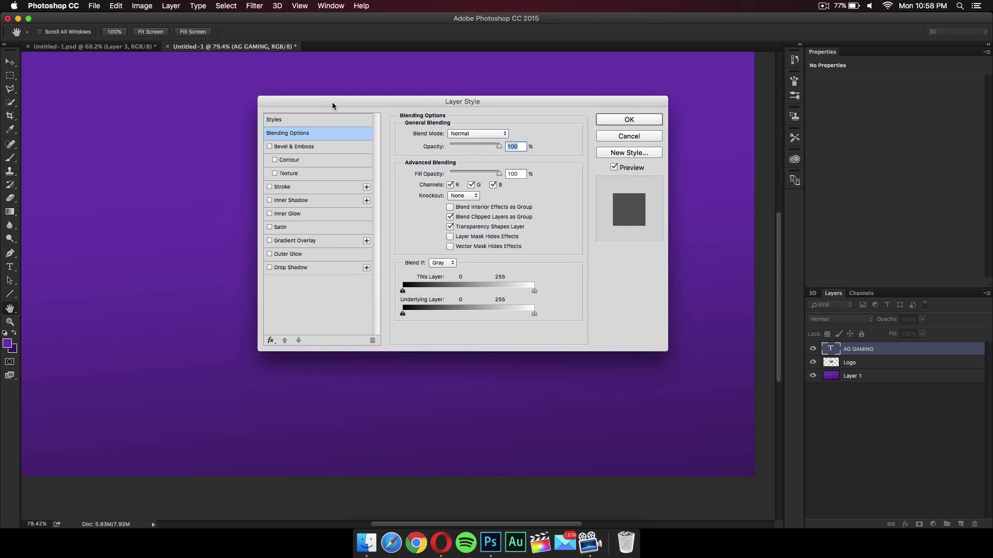
pyautogui.click(271, 341)
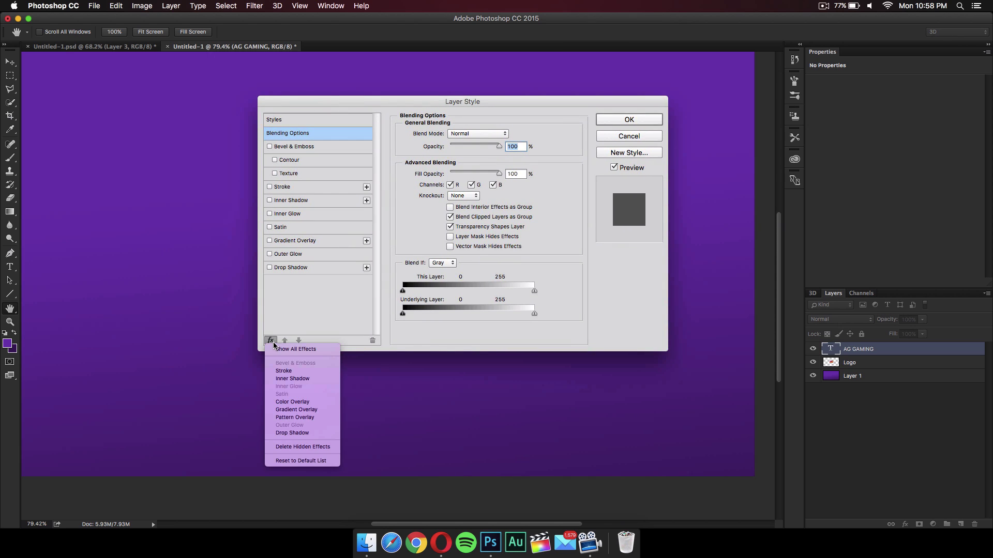
pyautogui.click(287, 402)
pyautogui.moveTo(342, 101); pyautogui.dragTo(592, 77)
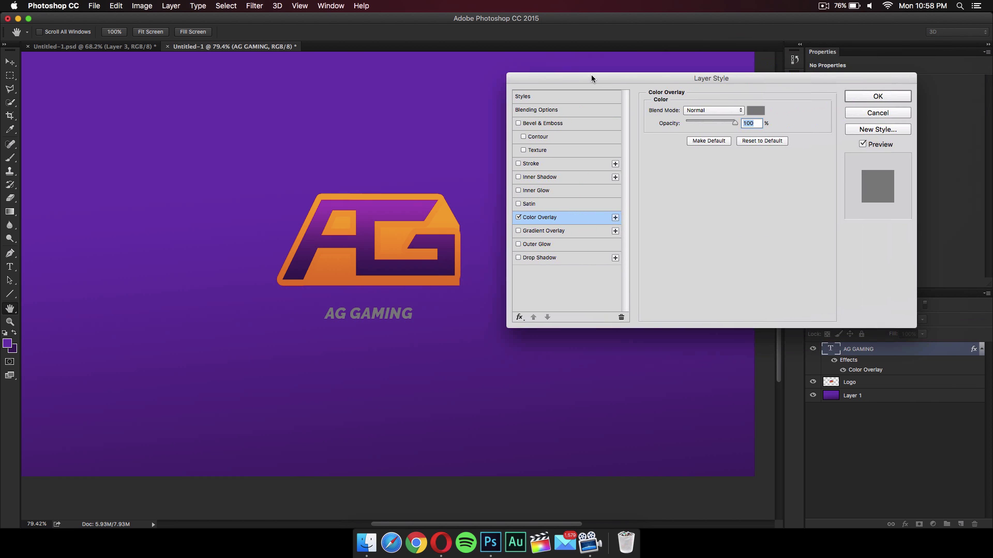
# - Set the AG GAMING text's overlay color to white and apply the layer style
pyautogui.click(762, 114)
pyautogui.moveTo(605, 248); pyautogui.dragTo(553, 171)
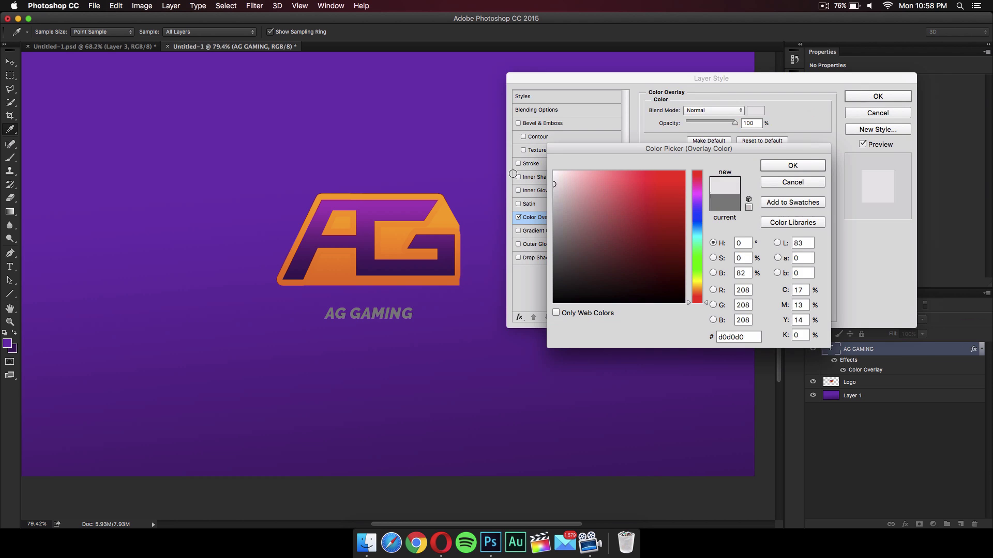
pyautogui.click(799, 168)
pyautogui.click(877, 96)
pyautogui.press('v')
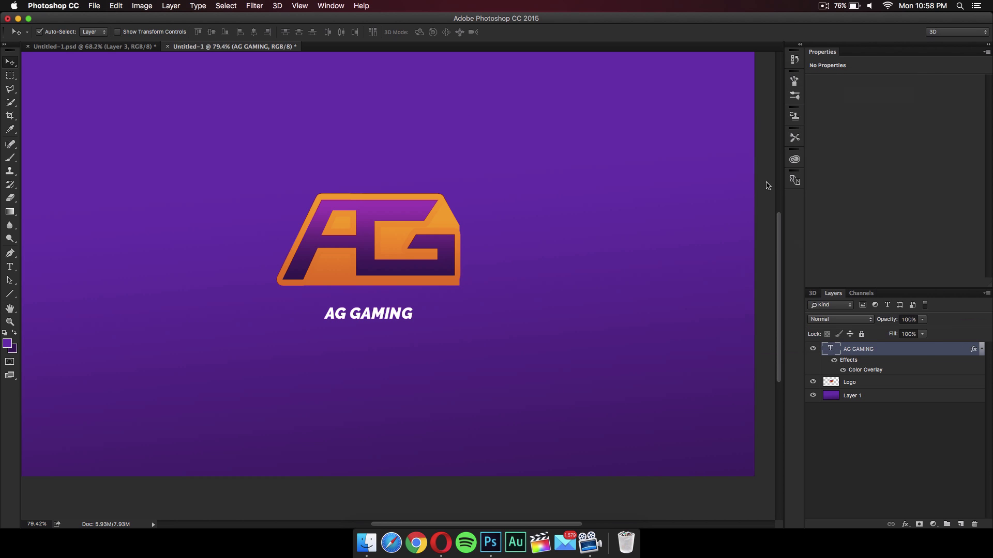
# - Move the AG GAMING caption closer beneath the logo and set only the word GAMING to Raleway Light
pyautogui.moveTo(403, 316); pyautogui.dragTo(413, 307)
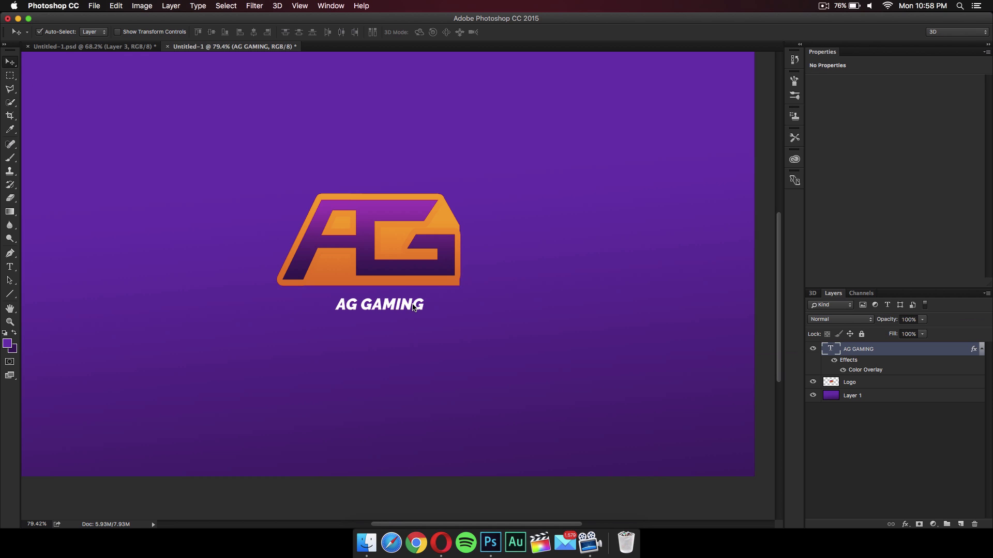
pyautogui.click(10, 267)
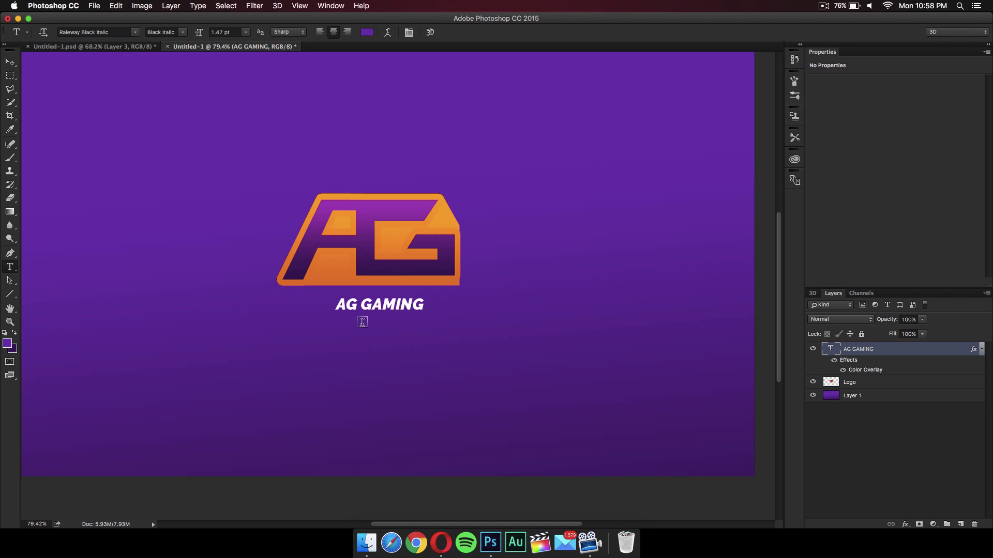
pyautogui.moveTo(365, 305); pyautogui.dragTo(439, 310)
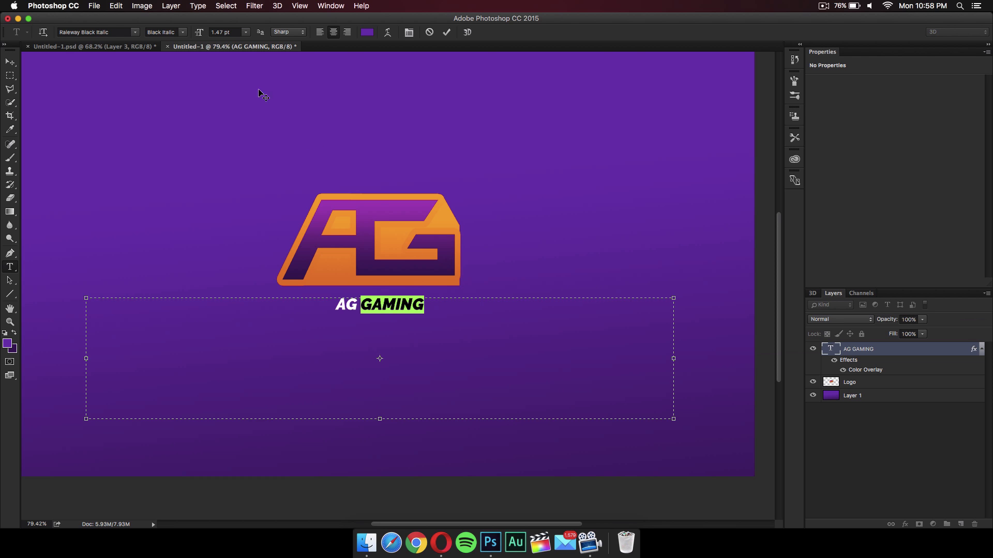
pyautogui.click(182, 33)
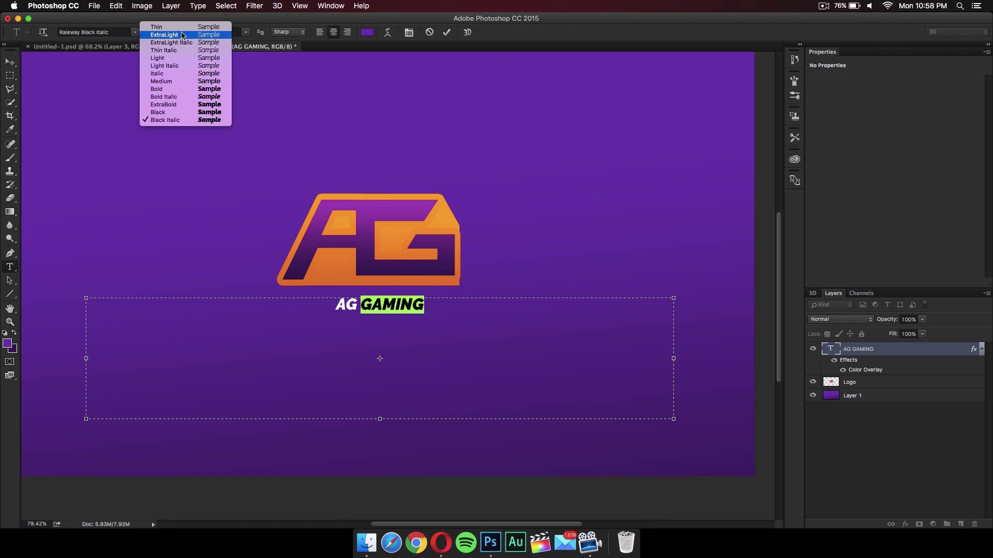
pyautogui.click(173, 63)
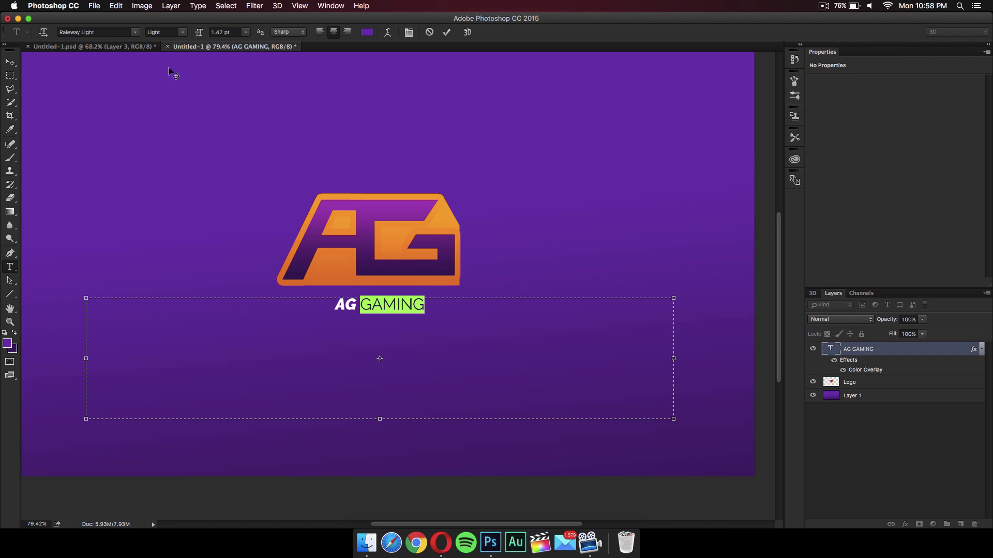
pyautogui.click(10, 62)
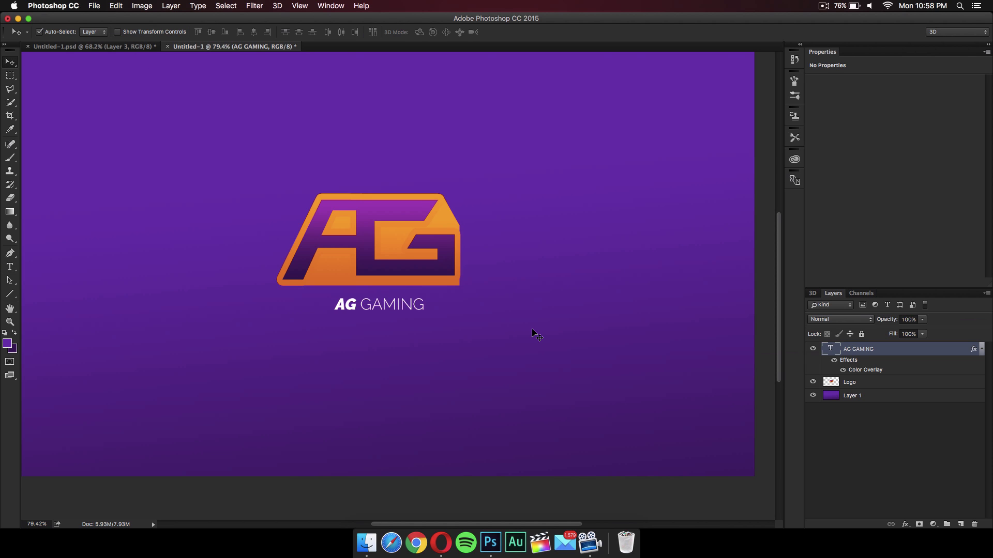
# - Add a separate "TM" text in Raleway Light at 1 pt and place it just right of the AG GAMING caption
pyautogui.scroll(-3, 533, 331)
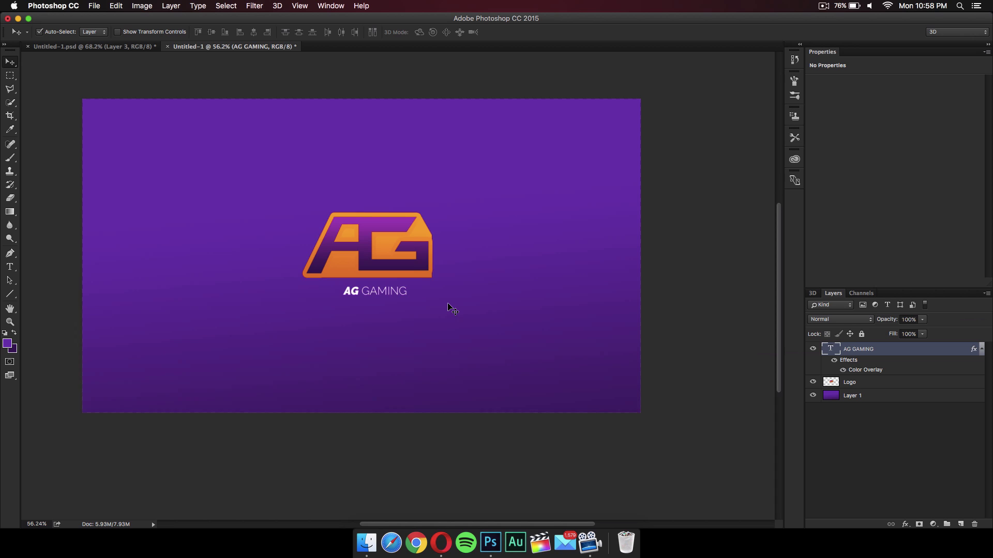
pyautogui.scroll(2, 452, 309)
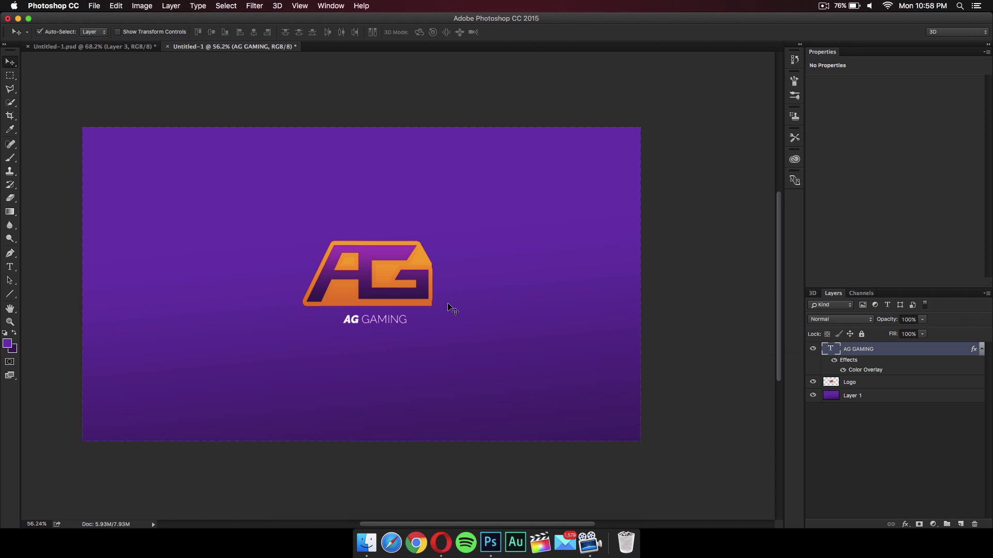
pyautogui.click(9, 266)
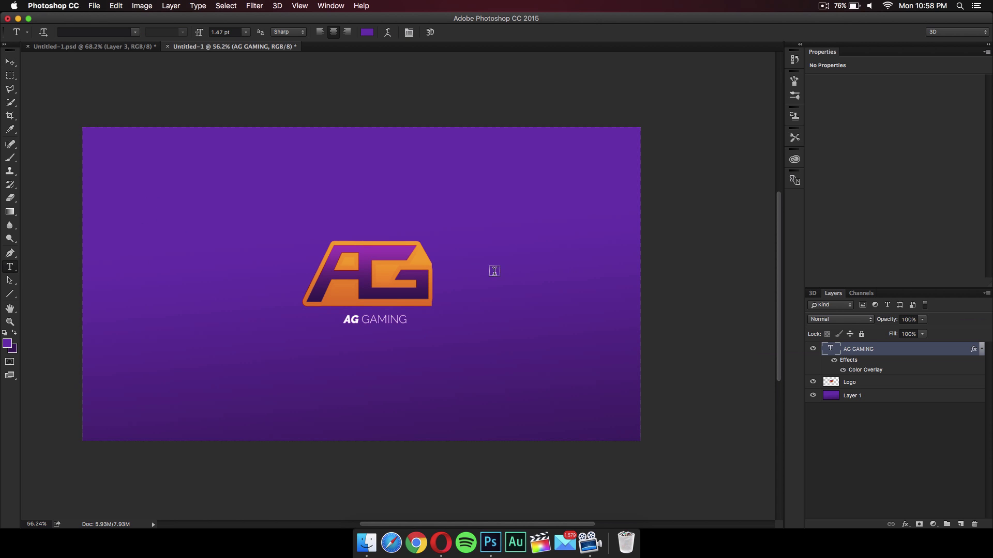
pyautogui.moveTo(475, 251); pyautogui.dragTo(591, 334)
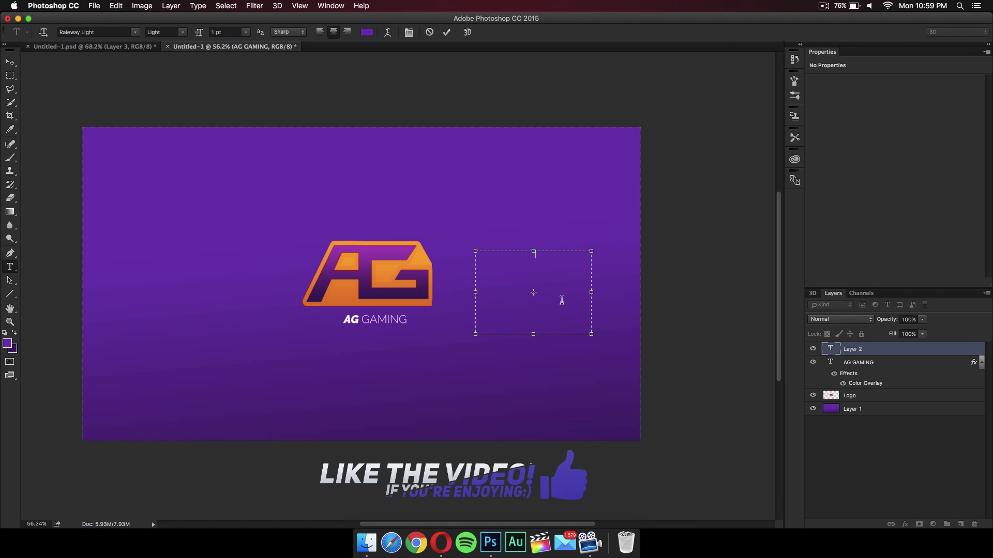
pyautogui.click(9, 62)
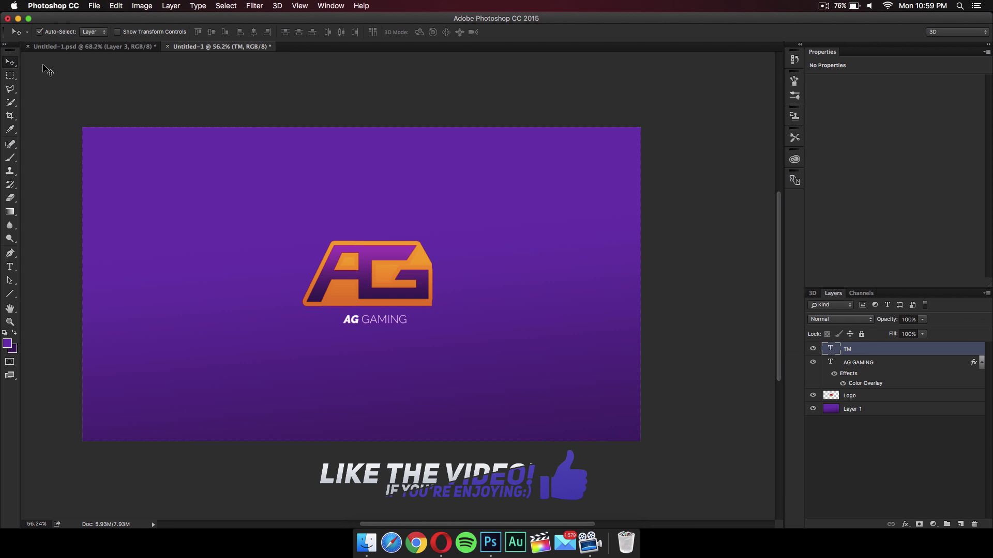
pyautogui.moveTo(534, 257); pyautogui.dragTo(443, 325)
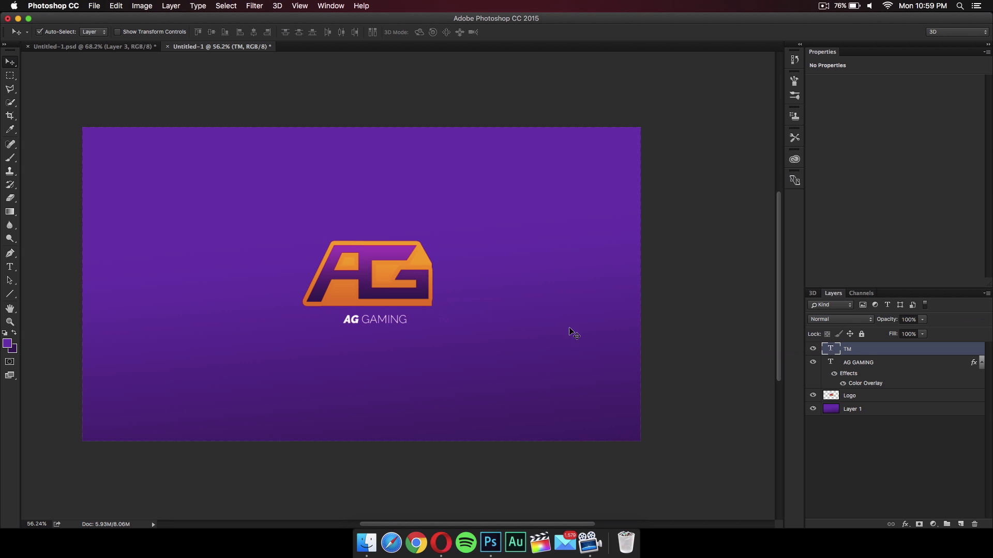
# - Apply a white Color Overlay at 100% opacity to the TM text layer
pyautogui.rightClick(851, 348)
pyautogui.click(895, 66)
pyautogui.click(539, 217)
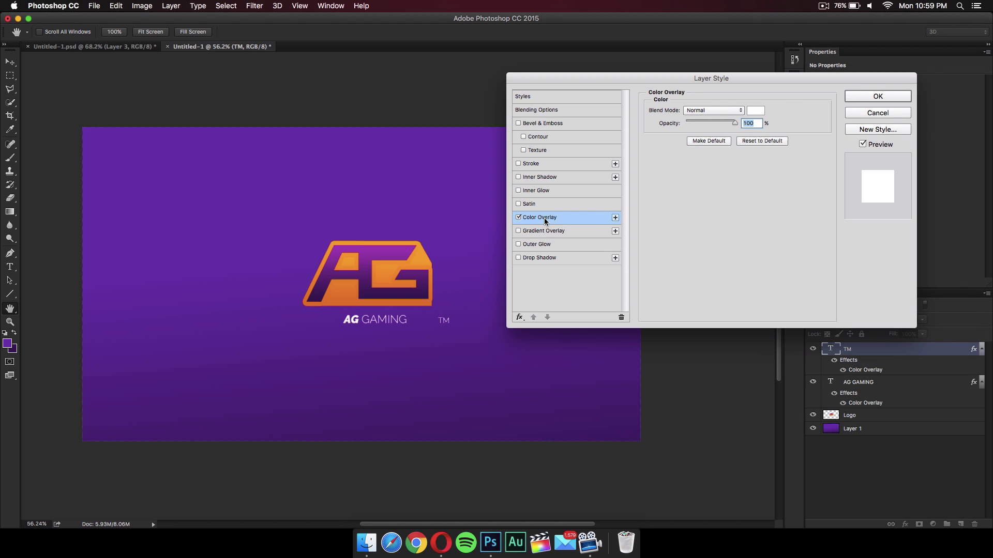
pyautogui.click(877, 97)
pyautogui.moveTo(455, 324)
pyautogui.mouseDown()
pyautogui.moveTo(432, 318)
pyautogui.moveTo(458, 319)
pyautogui.moveTo(448, 324)
pyautogui.mouseUp()
pyautogui.click(849, 355)
pyautogui.click(853, 356)
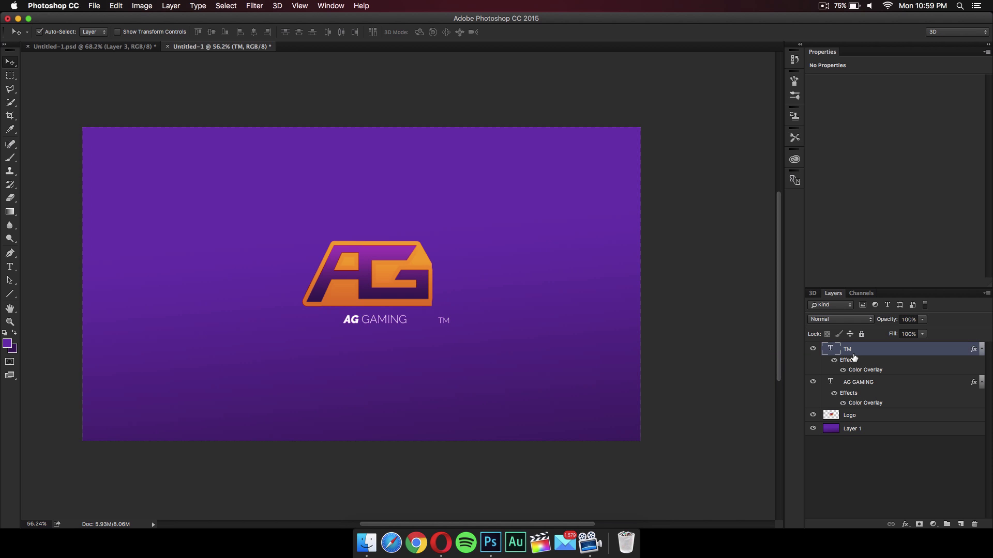
# - Scale the TM text down slightly and place it as a superscript at the upper right end of GAMING
pyautogui.scroll(5, 416, 323)
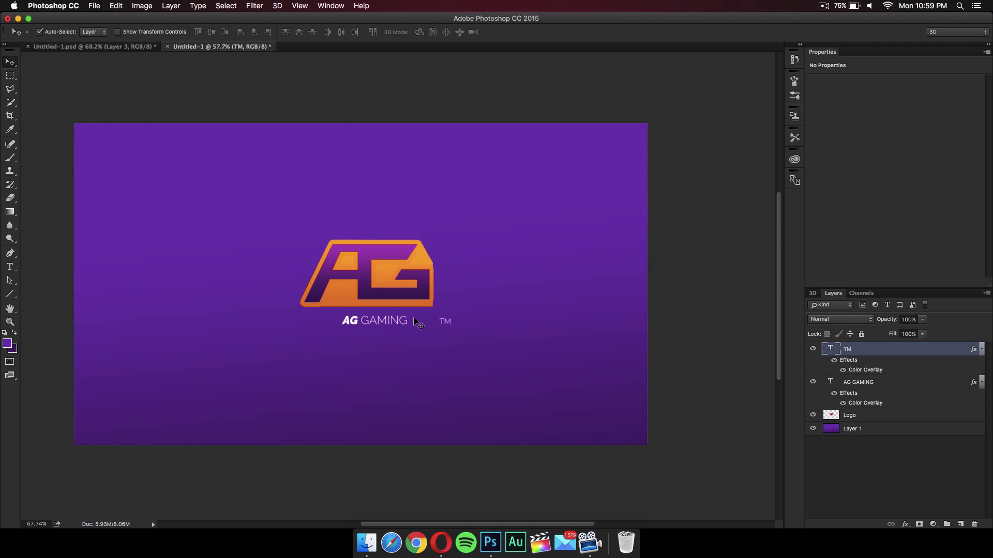
pyautogui.scroll(3, 416, 323)
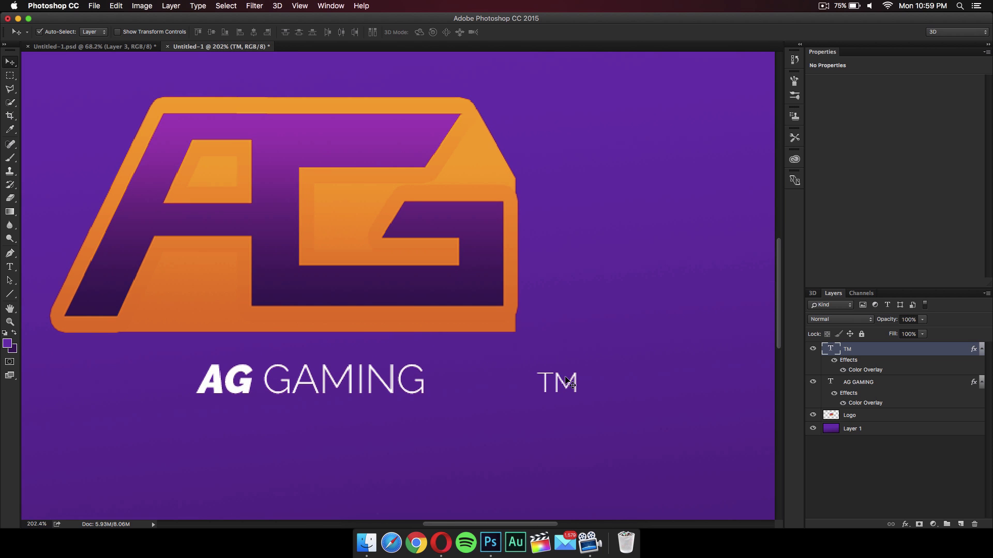
pyautogui.moveTo(560, 381); pyautogui.dragTo(462, 361)
pyautogui.press('super+t')
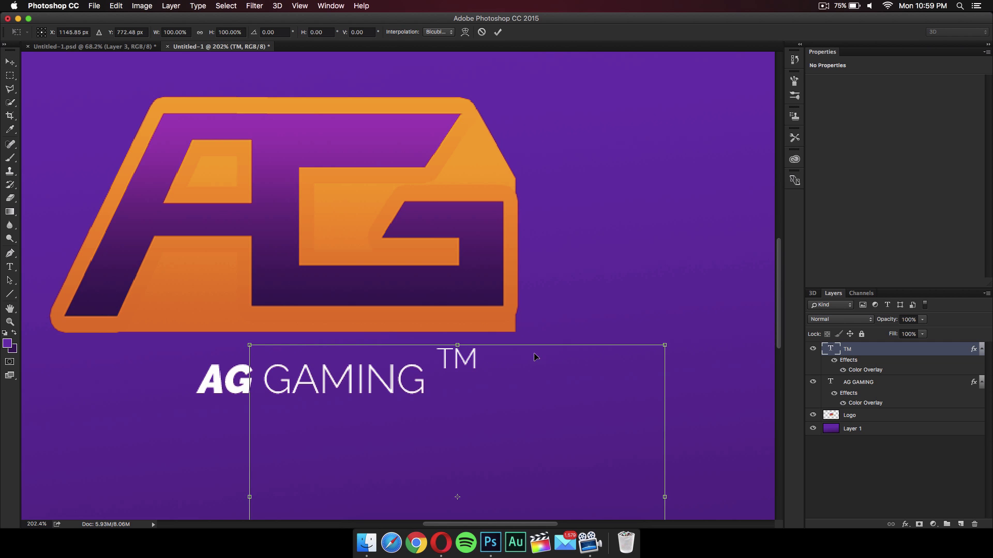
pyautogui.scroll(-3, 578, 357)
pyautogui.moveTo(666, 467); pyautogui.dragTo(555, 385)
pyautogui.moveTo(408, 174); pyautogui.dragTo(448, 180)
pyautogui.press('Return')
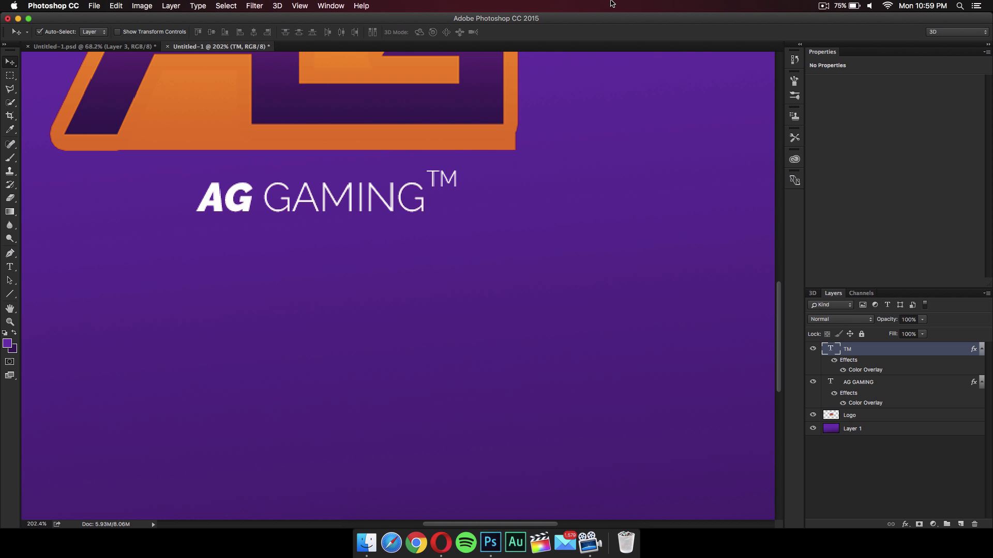
pyautogui.press('super+0')
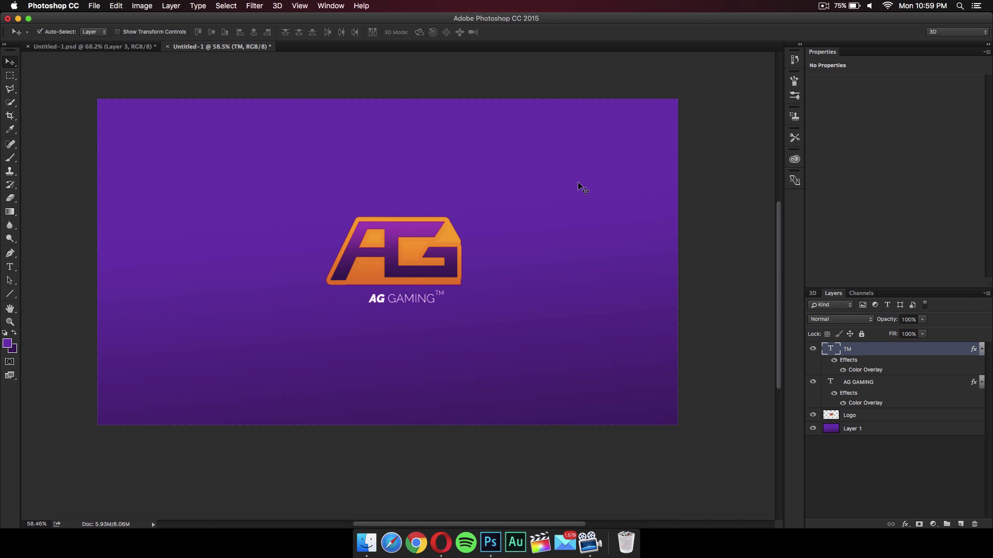
pyautogui.hscroll(-3, 492, 289)
pyautogui.scroll(1, 492, 290)
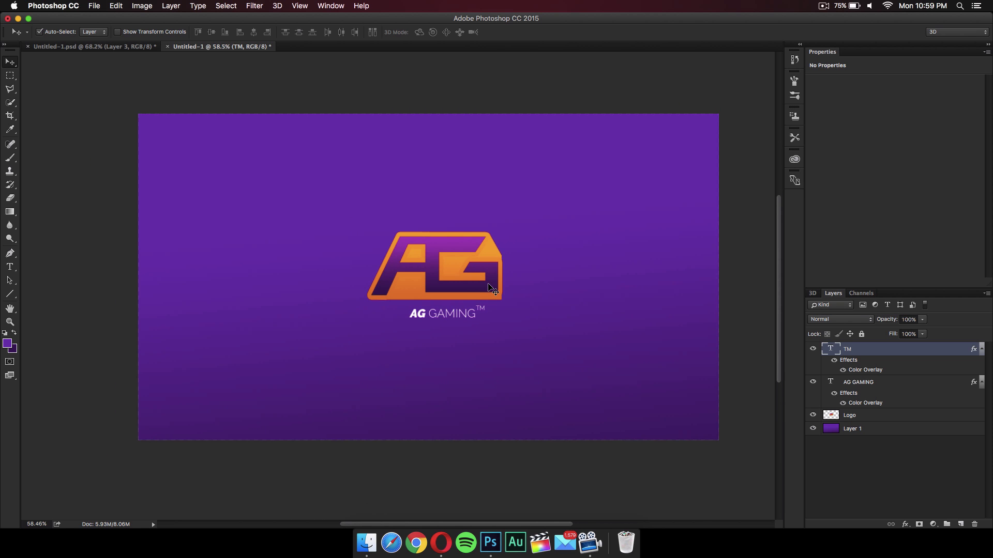